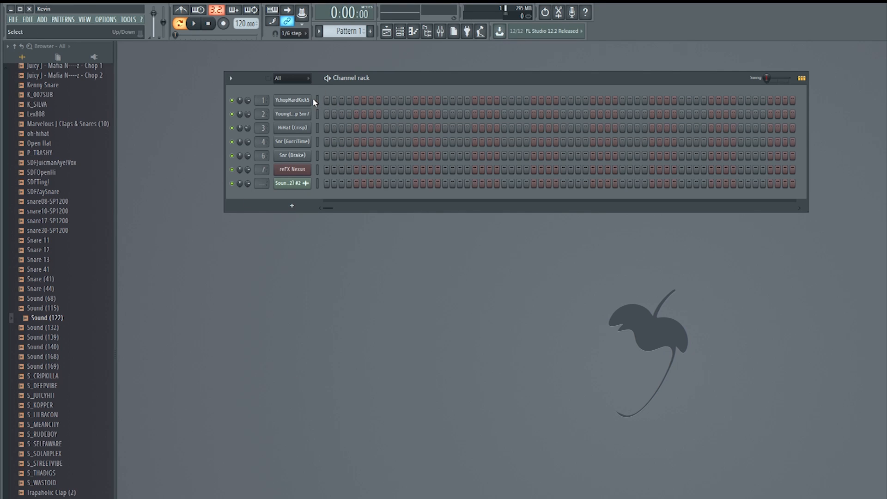
- Load the Sound (122) sample as a new first channel and place its sampler window below the channel rack
{"action": "left_click_drag", "start_coordinate": [385, 76], "coordinate": [400, 106]}
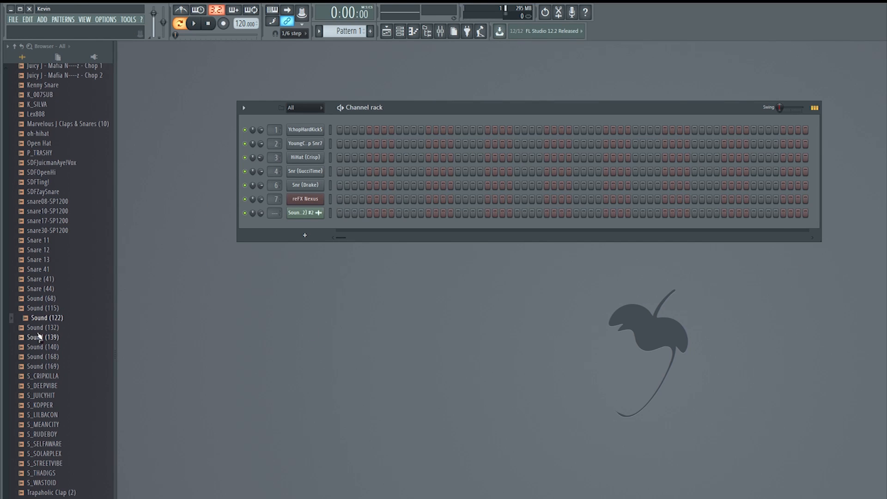
{"action": "left_click_drag", "start_coordinate": [40, 318], "coordinate": [307, 121]}
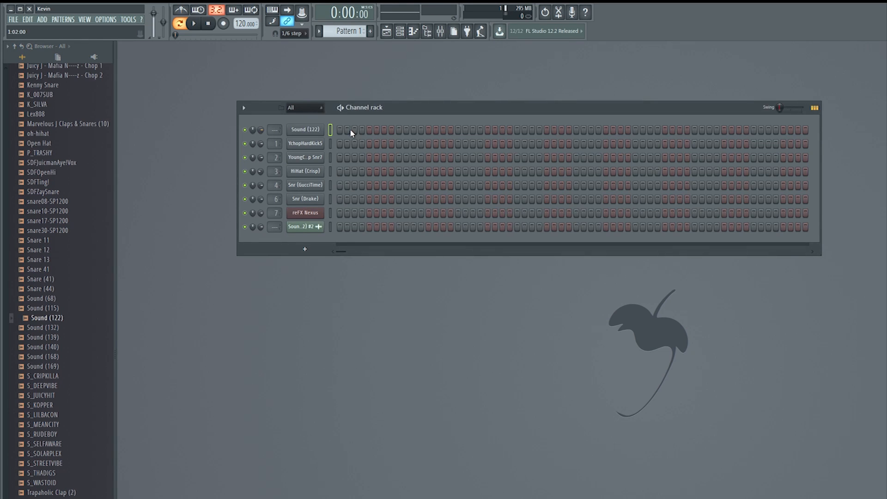
{"action": "left_click", "coordinate": [306, 129]}
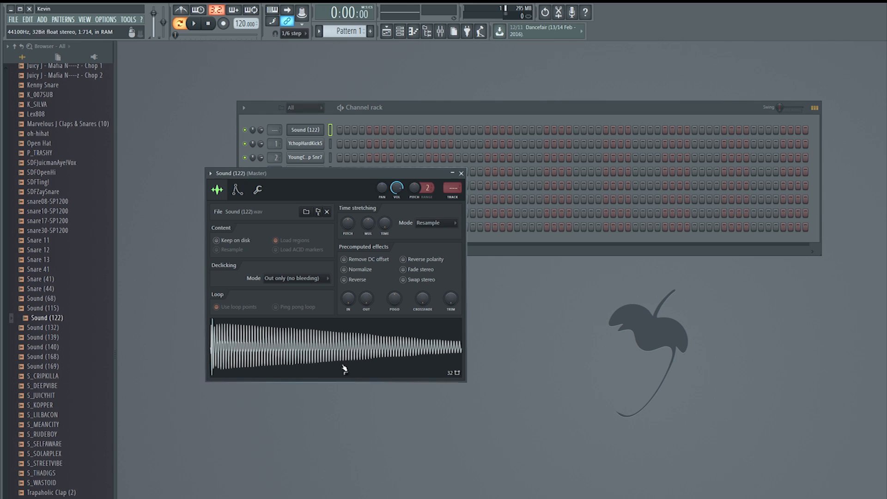
{"action": "left_click", "coordinate": [324, 359]}
{"action": "left_click_drag", "start_coordinate": [344, 170], "coordinate": [375, 257]}
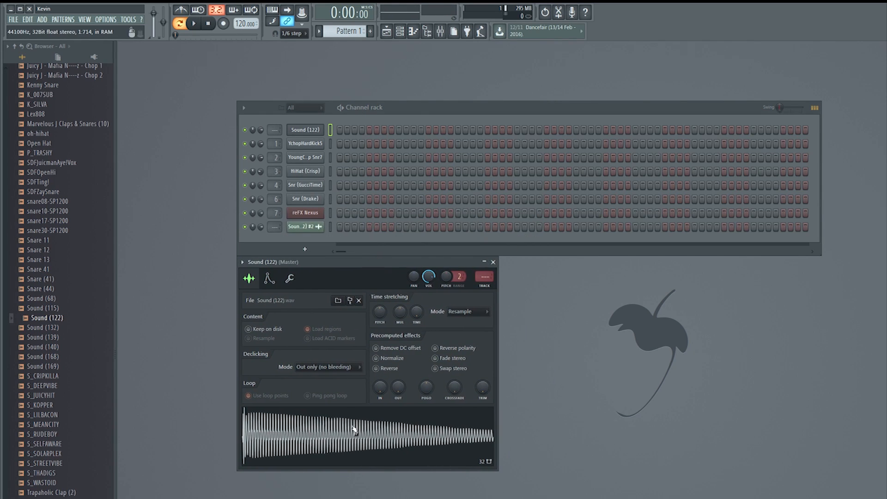
- Open the Sound (122) sample in Edison and detect its pitch regions
{"action": "left_click", "coordinate": [361, 447]}
{"action": "right_click", "coordinate": [369, 431]}
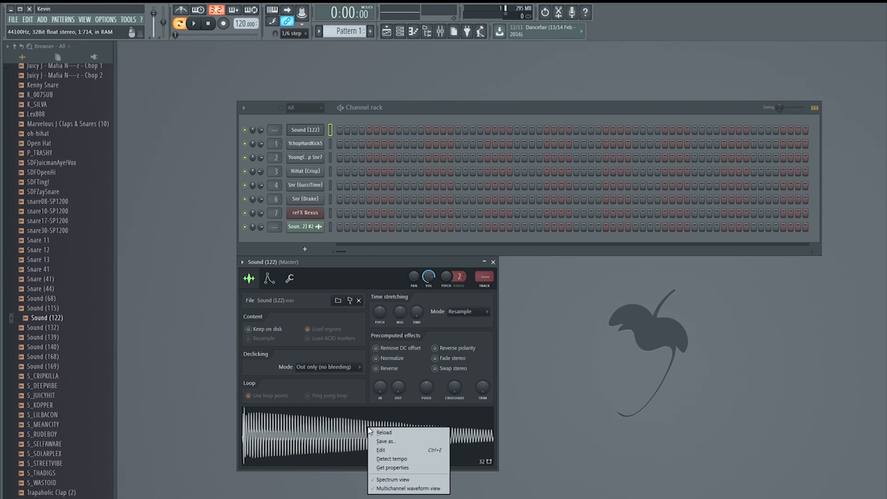
{"action": "left_click", "coordinate": [394, 451]}
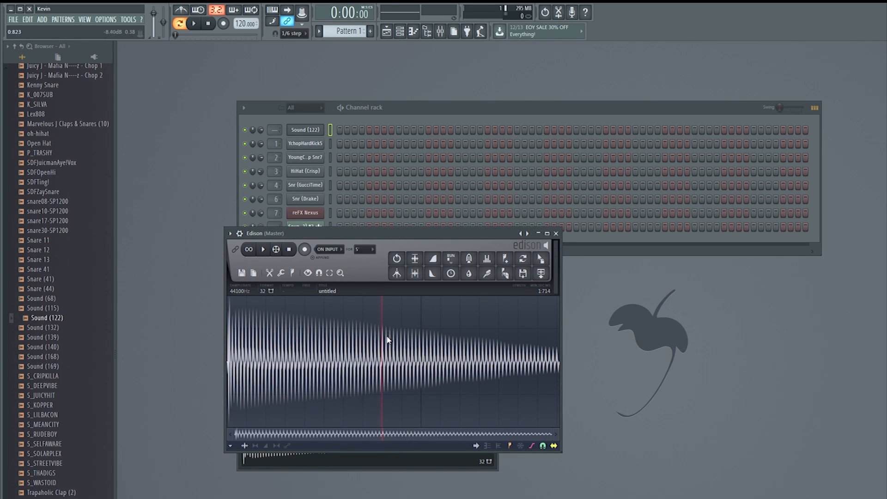
{"action": "left_click", "coordinate": [293, 273]}
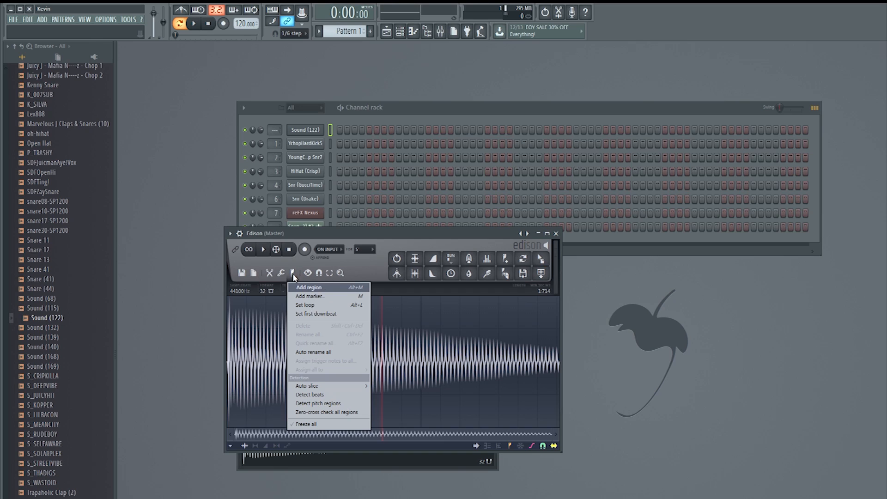
{"action": "left_click", "coordinate": [322, 404]}
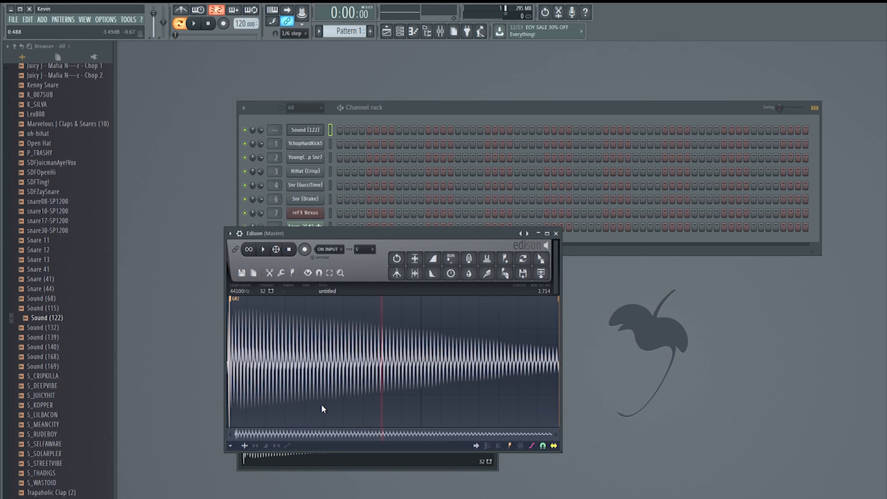
- Place the Edison window beside the sampler and show the sampler's envelope and root note settings
{"action": "left_click_drag", "start_coordinate": [385, 231], "coordinate": [663, 261]}
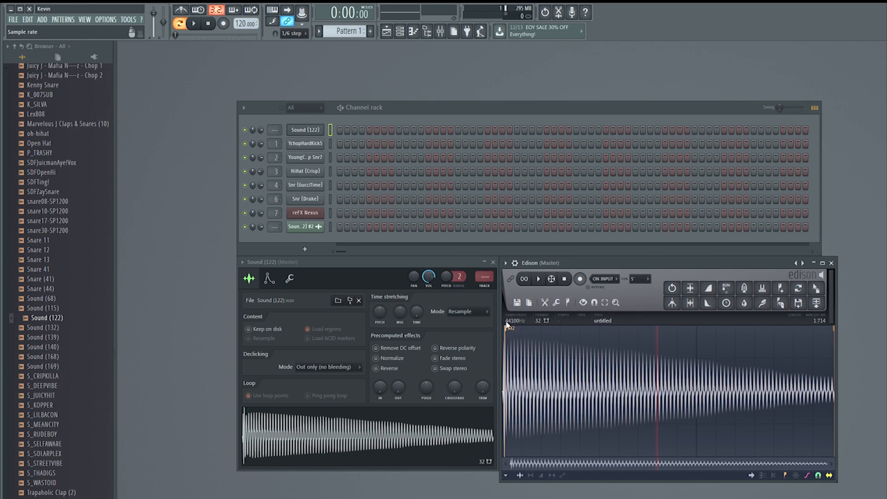
{"action": "left_click", "coordinate": [270, 279]}
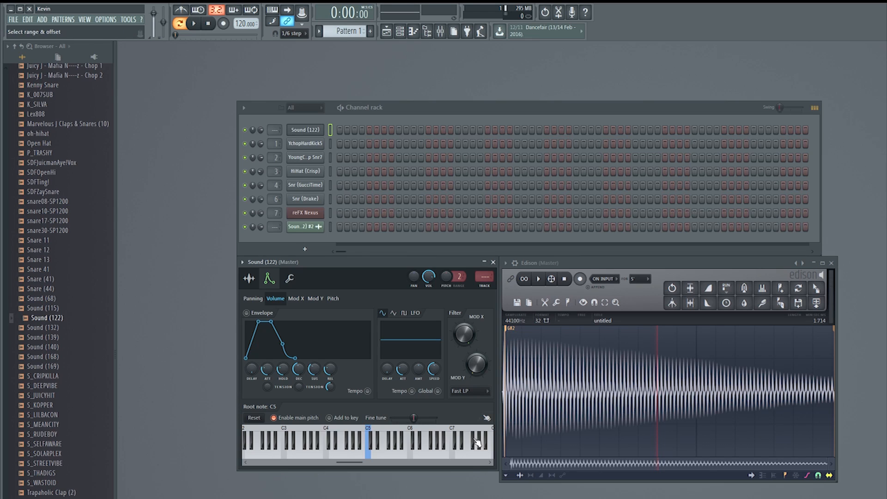
{"action": "left_click", "coordinate": [398, 430]}
{"action": "left_click", "coordinate": [370, 429]}
{"action": "left_click_drag", "start_coordinate": [371, 430], "coordinate": [342, 434]}
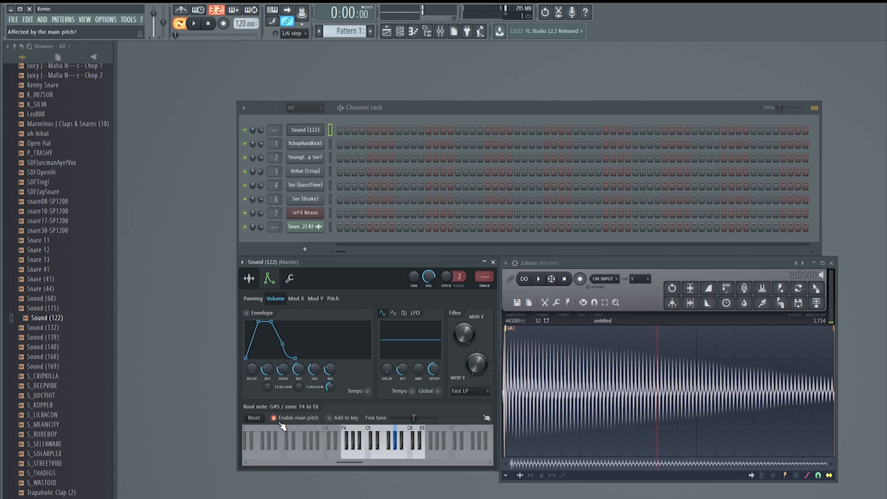
{"action": "left_click", "coordinate": [254, 419]}
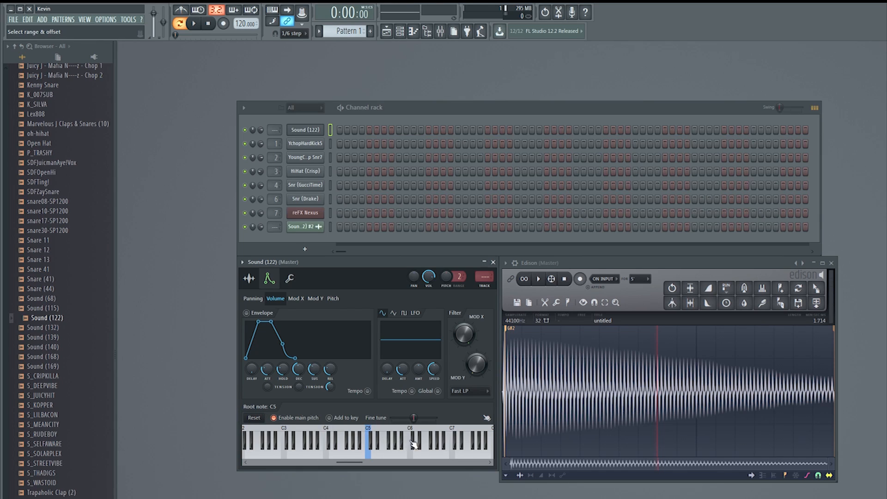
- Set the root note of Sound (122) to G#5 and make the channel cut itself
{"action": "right_click", "coordinate": [396, 432]}
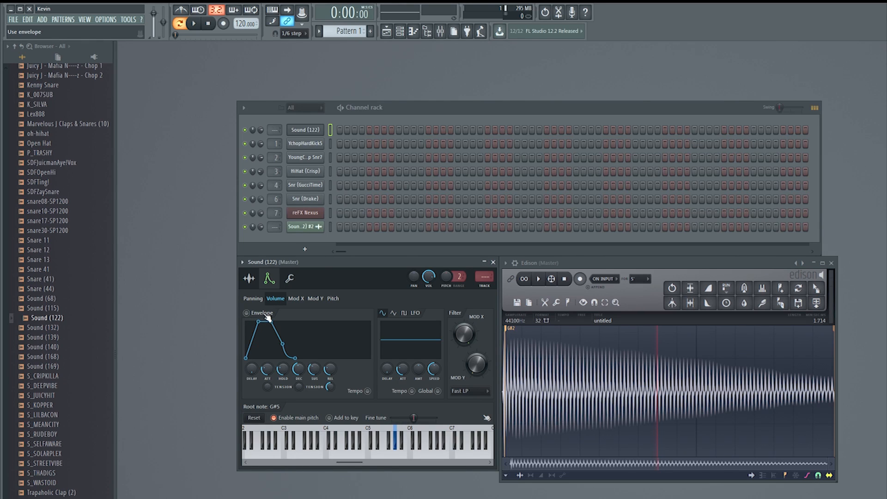
{"action": "right_click", "coordinate": [316, 129]}
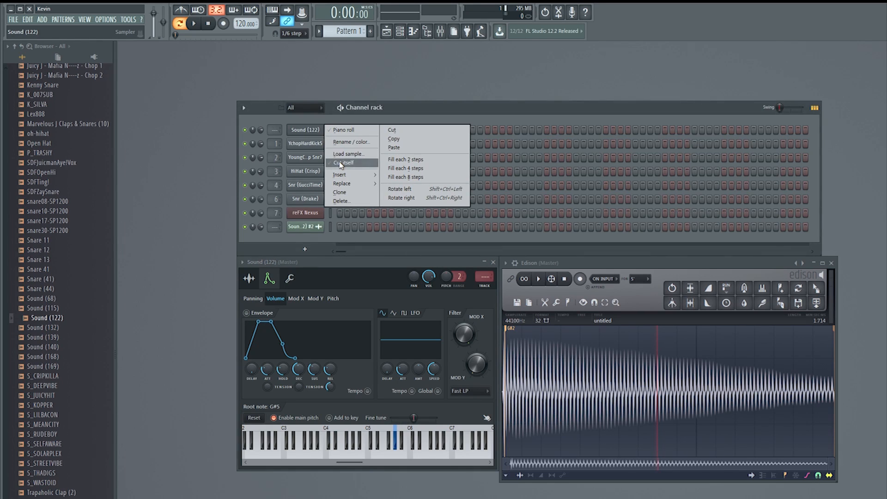
{"action": "left_click", "coordinate": [341, 164]}
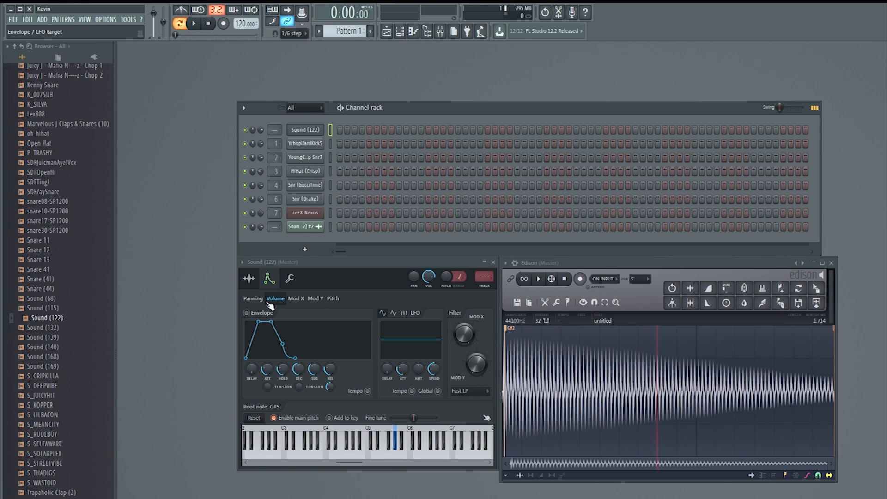
- Enable the volume envelope of Sound (122), with attack and release at zero and sustain at maximum
{"action": "left_click", "coordinate": [247, 314]}
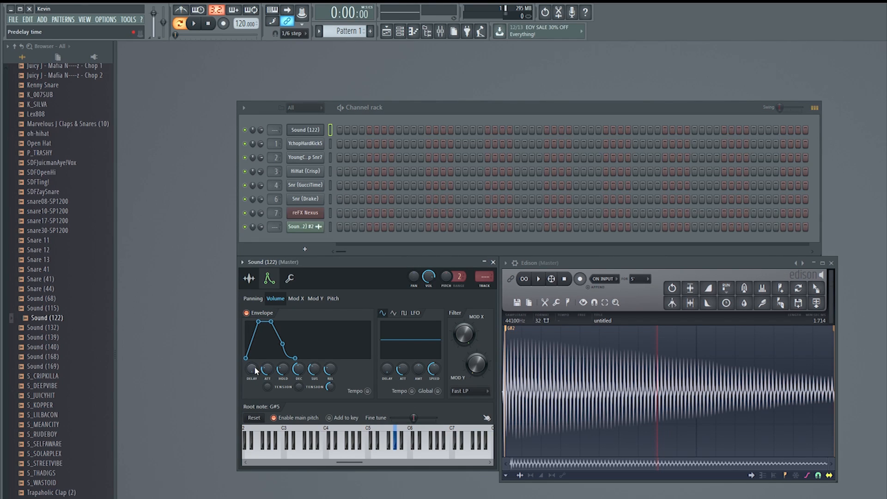
{"action": "left_click_drag", "start_coordinate": [258, 322], "coordinate": [246, 321]}
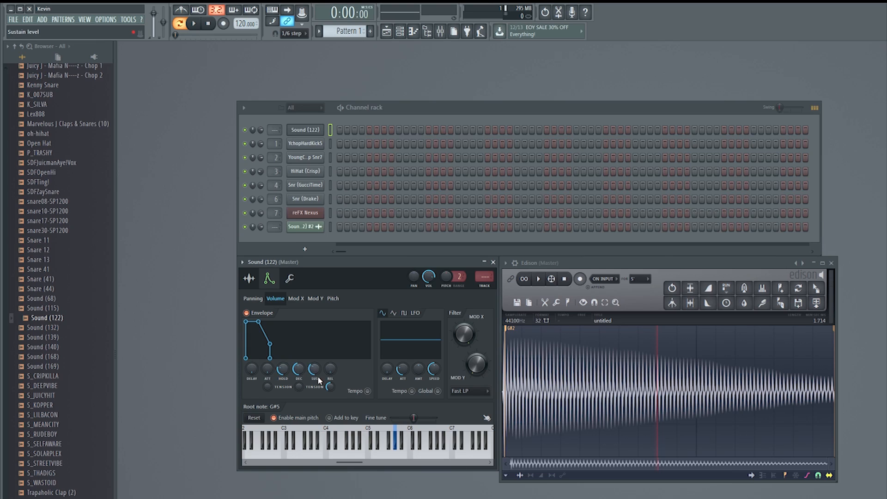
{"action": "left_click_drag", "start_coordinate": [318, 372], "coordinate": [318, 351]}
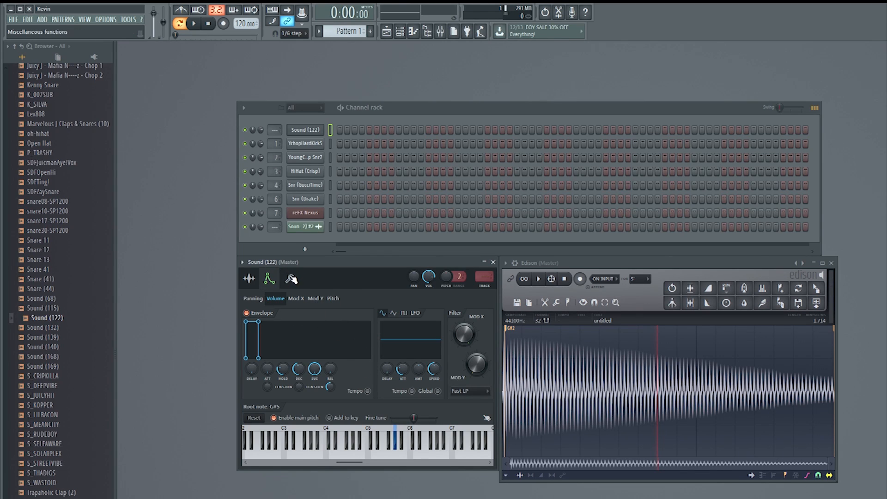
- Limit the polyphony of Sound (122) to 1, enable Porta and Mono, and adjust the slide time
{"action": "left_click", "coordinate": [291, 279]}
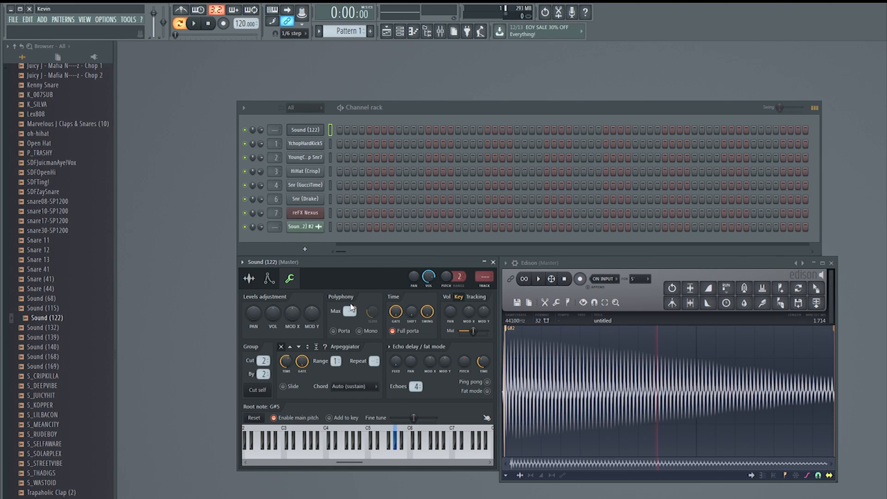
{"action": "left_click_drag", "start_coordinate": [350, 311], "coordinate": [350, 307]}
{"action": "left_click", "coordinate": [337, 333]}
{"action": "left_click", "coordinate": [360, 332]}
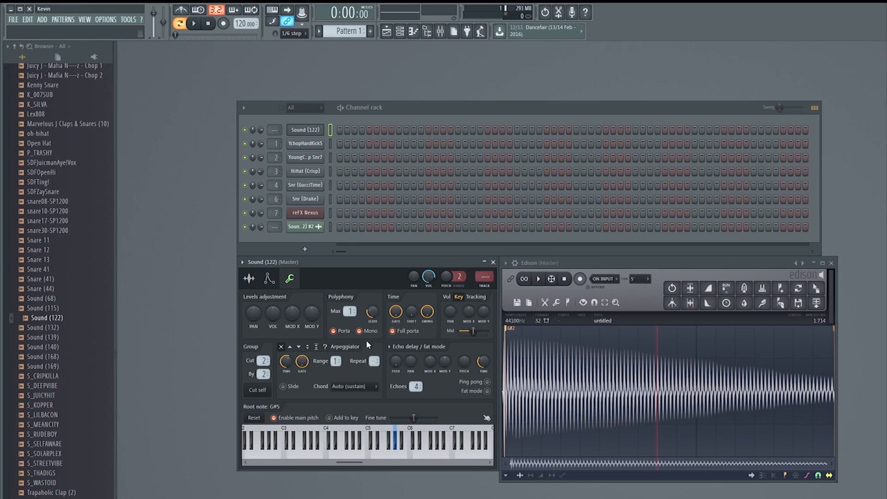
{"action": "left_click_drag", "start_coordinate": [373, 316], "coordinate": [373, 304]}
{"action": "left_click_drag", "start_coordinate": [373, 312], "coordinate": [373, 335]}
{"action": "right_click", "coordinate": [320, 132]}
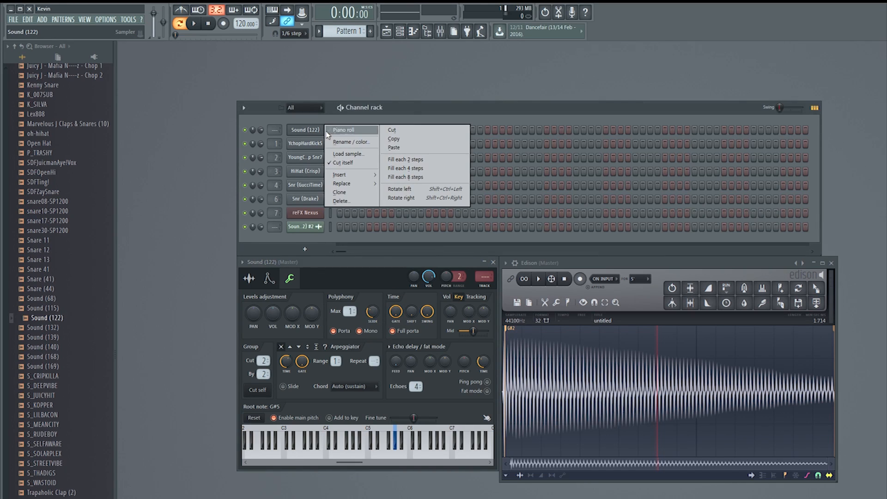
{"action": "left_click", "coordinate": [343, 130]}
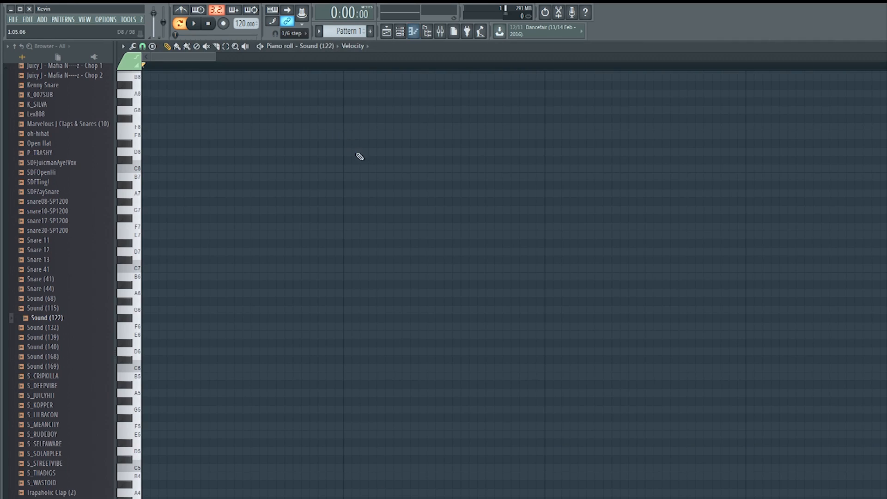
{"action": "left_click", "coordinate": [161, 267]}
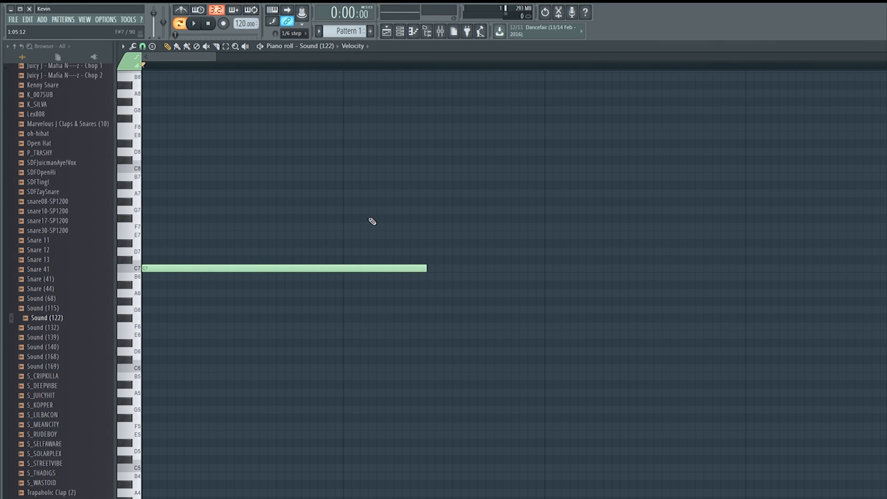
{"action": "key", "text": "ctrl+z"}
{"action": "key", "text": "Escape"}
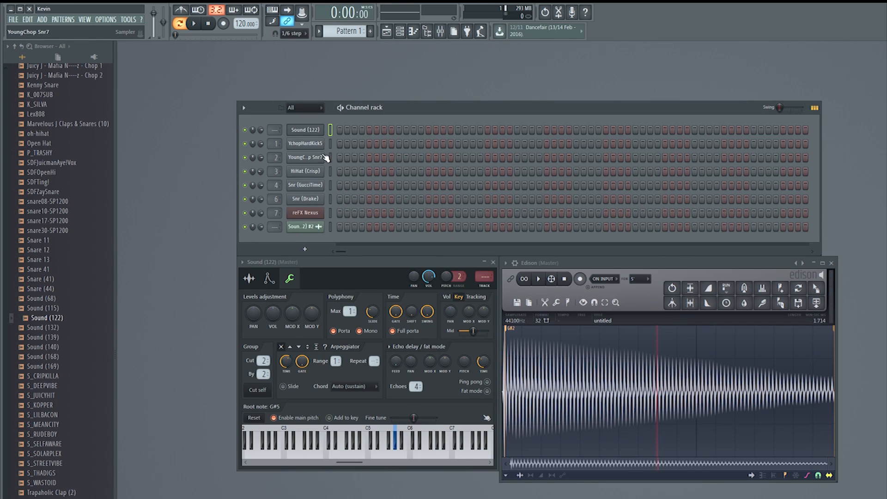
- Sequence YoungChop Snr7 on steps 5, 21, 37 and 53 and YchopHardKick5 on steps 1 and 13, and play with the metronome on
{"action": "left_click", "coordinate": [369, 157]}
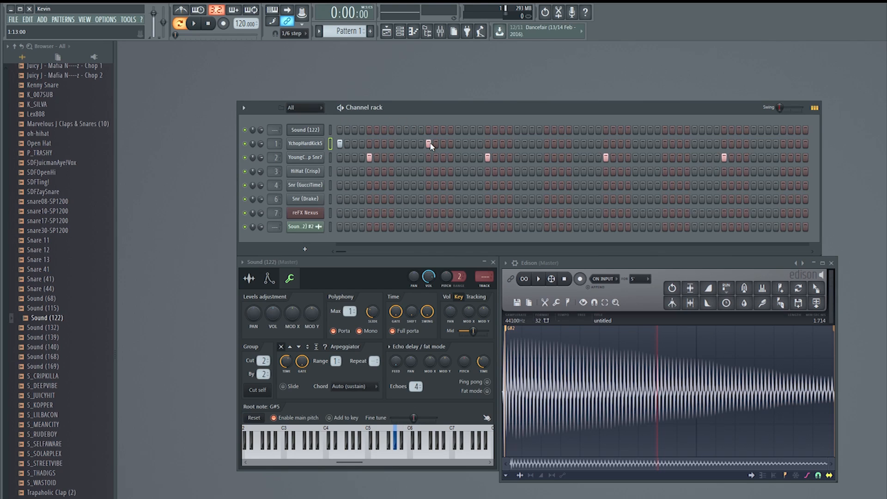
{"action": "key", "text": "space"}
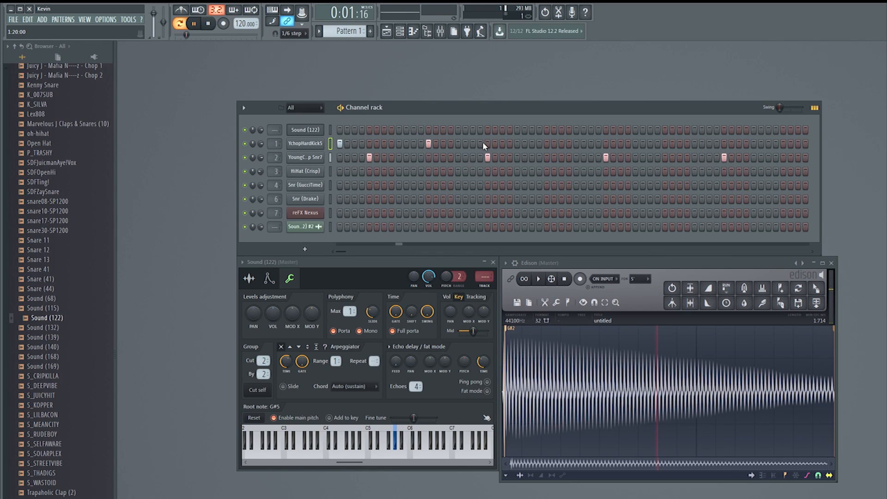
{"action": "left_click", "coordinate": [180, 10]}
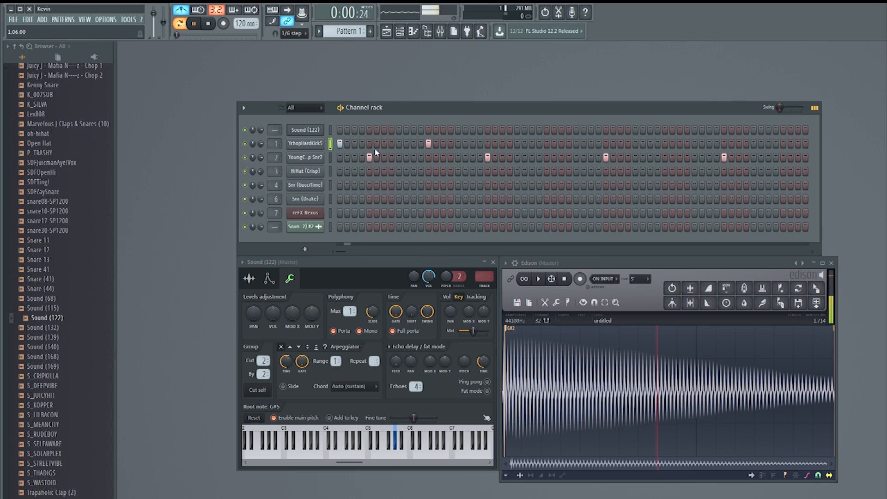
- Move the YoungChop Snr7 hits to steps 9, 25, 41 and 57
{"action": "left_click", "coordinate": [370, 158]}
{"action": "left_click_drag", "start_coordinate": [393, 159], "coordinate": [399, 160]}
{"action": "key", "text": "space"}
{"action": "left_click", "coordinate": [488, 157]}
{"action": "left_click", "coordinate": [517, 157]}
{"action": "key", "text": "space"}
{"action": "left_click", "coordinate": [606, 158]}
{"action": "left_click", "coordinate": [635, 158]}
{"action": "left_click", "coordinate": [724, 158]}
{"action": "left_click", "coordinate": [754, 158]}
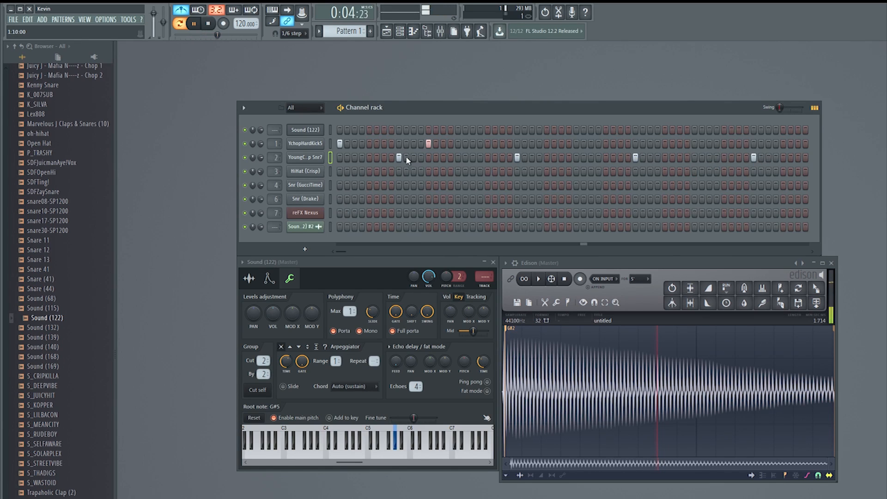
- Add YchopHardKick5 hits on steps 21, 33, 45 and 53, and stop playback with the metronome off
{"action": "left_click", "coordinate": [487, 144]}
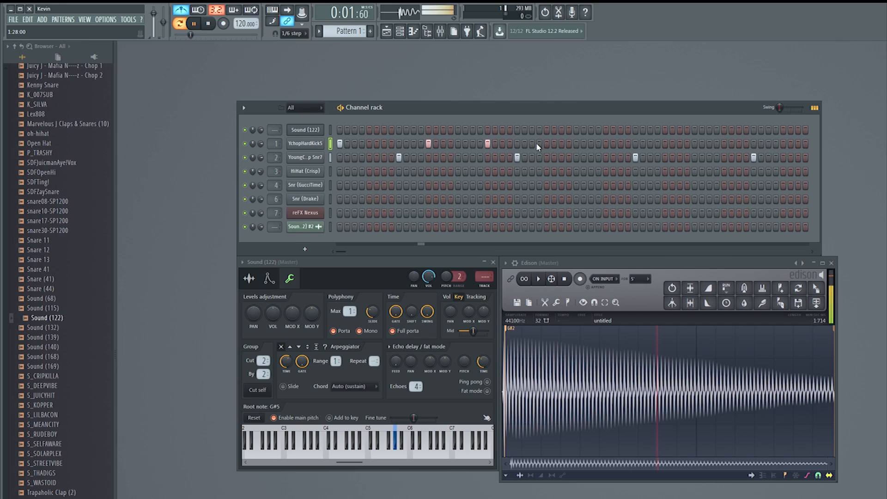
{"action": "left_click", "coordinate": [576, 144]}
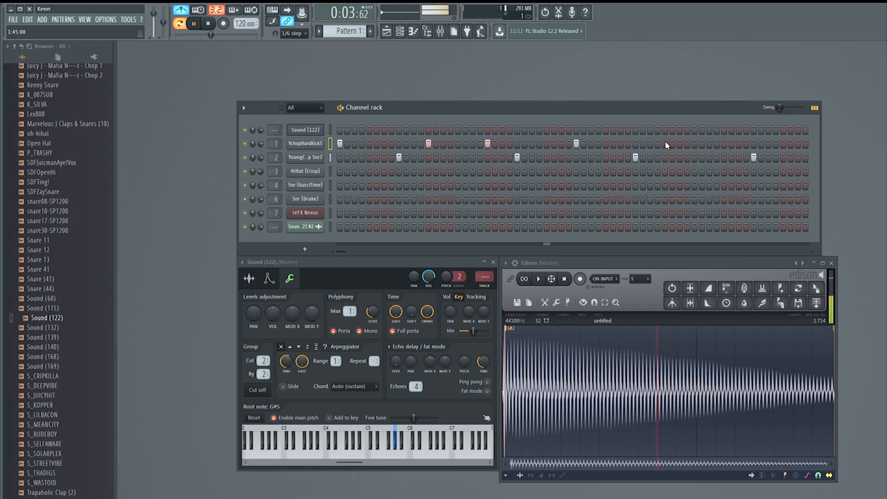
{"action": "left_click", "coordinate": [665, 144]}
{"action": "left_click", "coordinate": [717, 144]}
{"action": "left_click", "coordinate": [717, 144]}
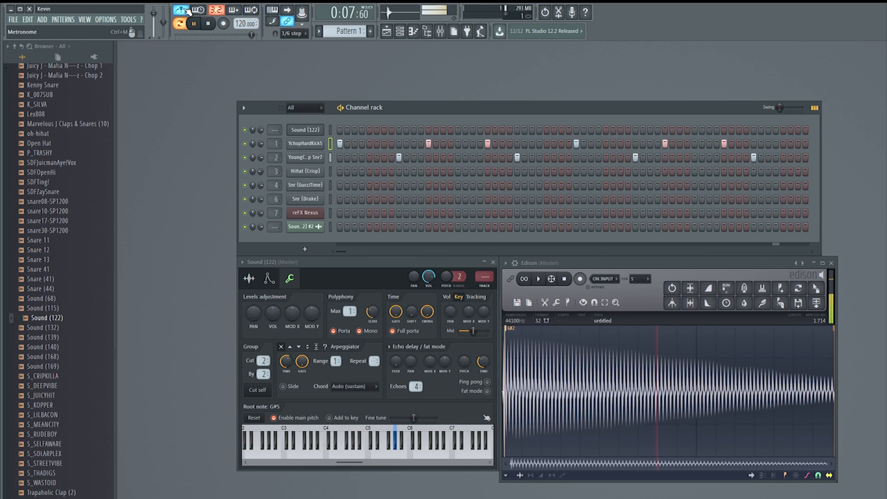
{"action": "left_click", "coordinate": [207, 23]}
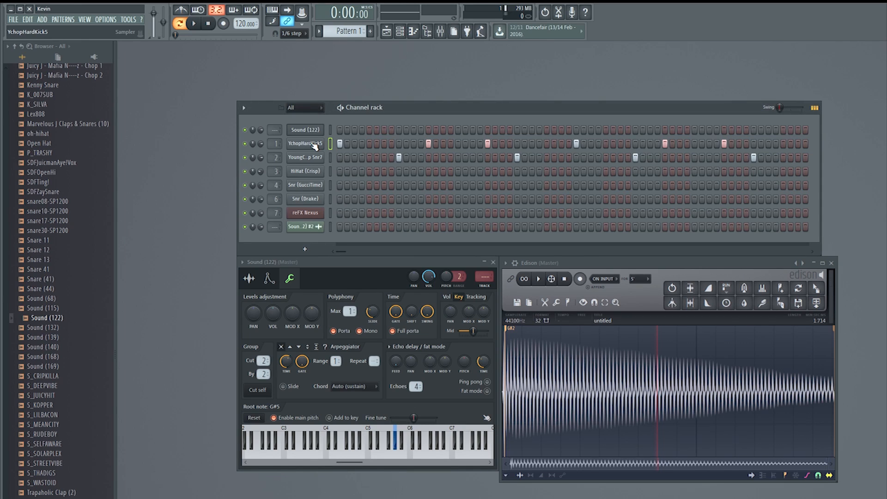
- Copy the YchopHardKick5 step pattern onto the Sound (122) channel
{"action": "left_click", "coordinate": [310, 135]}
{"action": "left_click", "coordinate": [310, 134]}
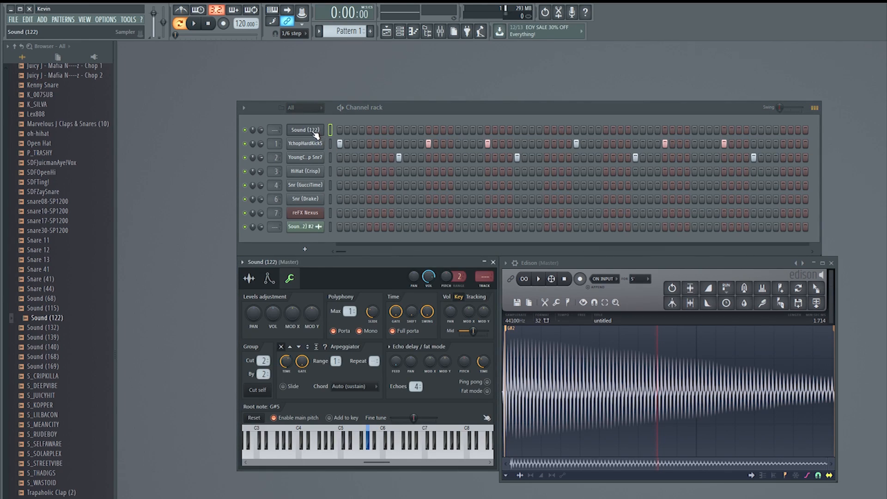
{"action": "left_click", "coordinate": [314, 131]}
{"action": "key", "text": "ctrl+v"}
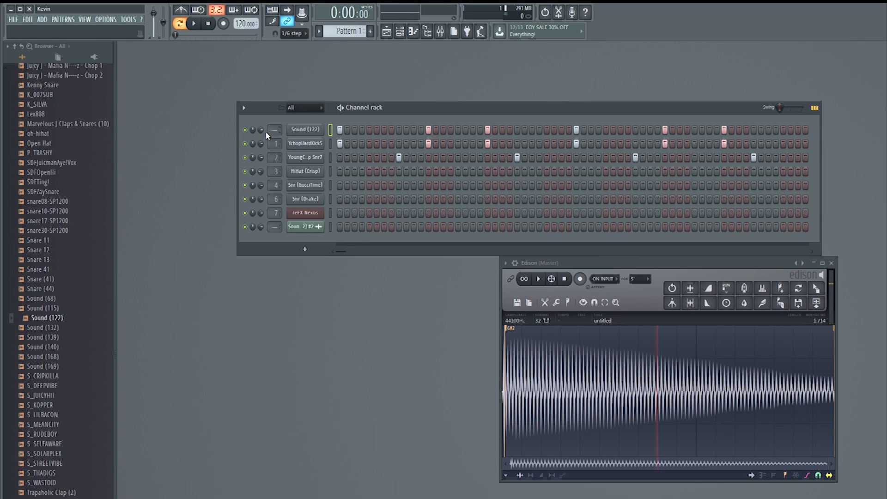
- Make the Sound (122) C5 notes legato in the piano roll and extend the last one to the end of bar 1
{"action": "right_click", "coordinate": [289, 126]}
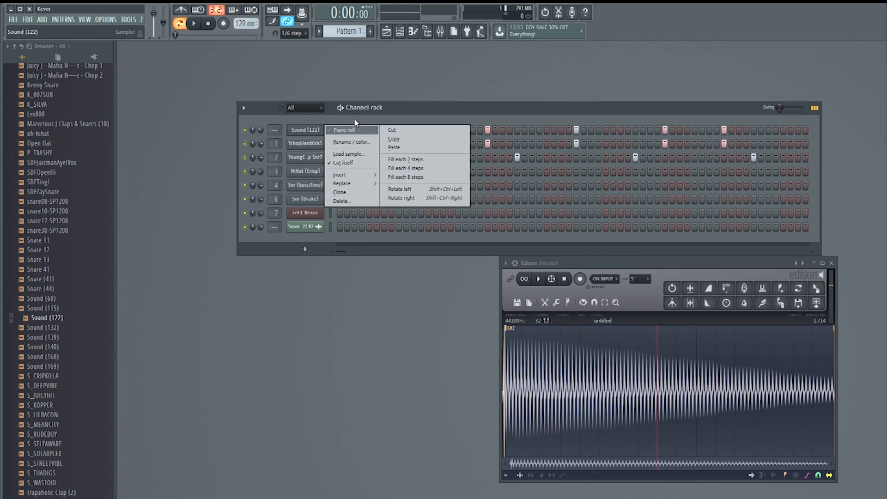
{"action": "left_click", "coordinate": [356, 129]}
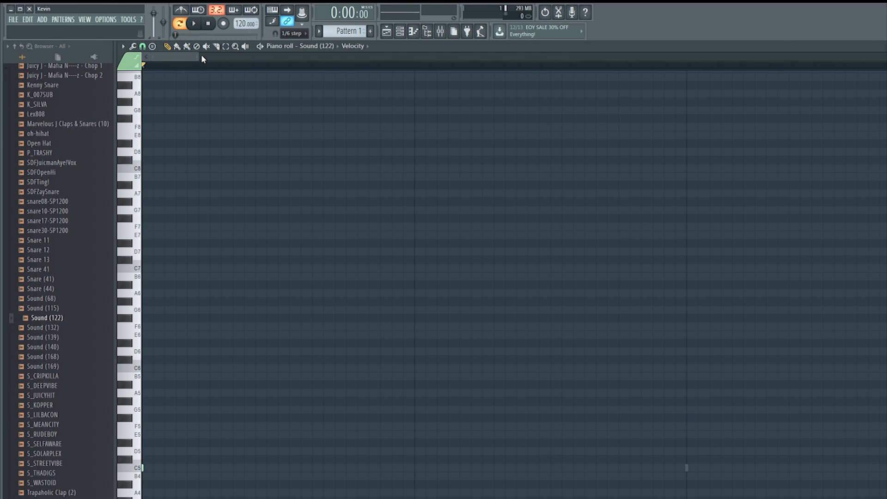
{"action": "left_click_drag", "start_coordinate": [201, 56], "coordinate": [519, 91]}
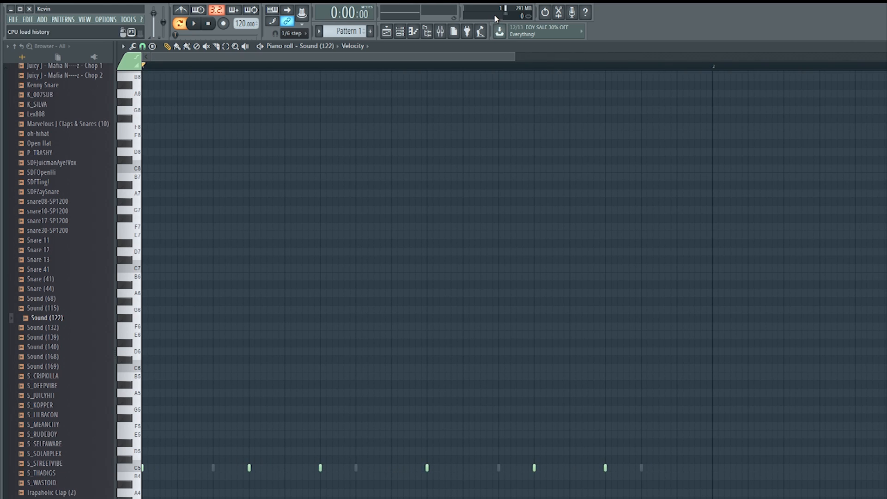
{"action": "key", "text": "ctrl+l"}
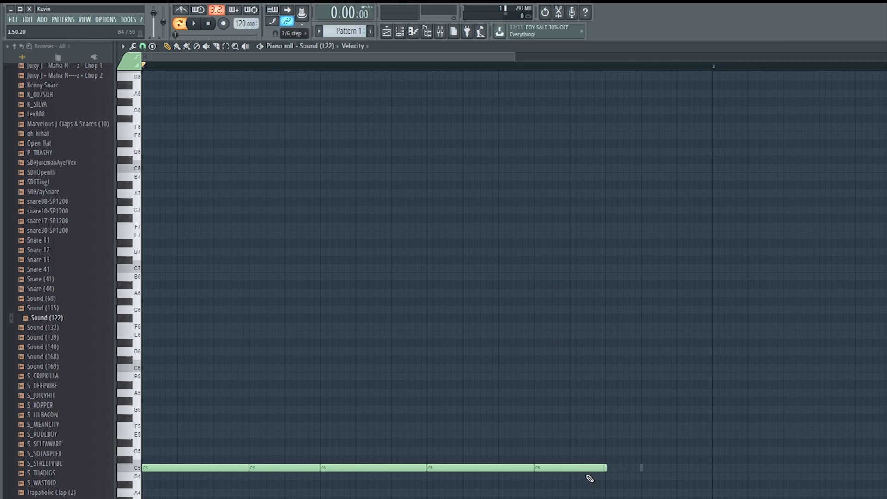
{"action": "left_click_drag", "start_coordinate": [609, 468], "coordinate": [714, 468]}
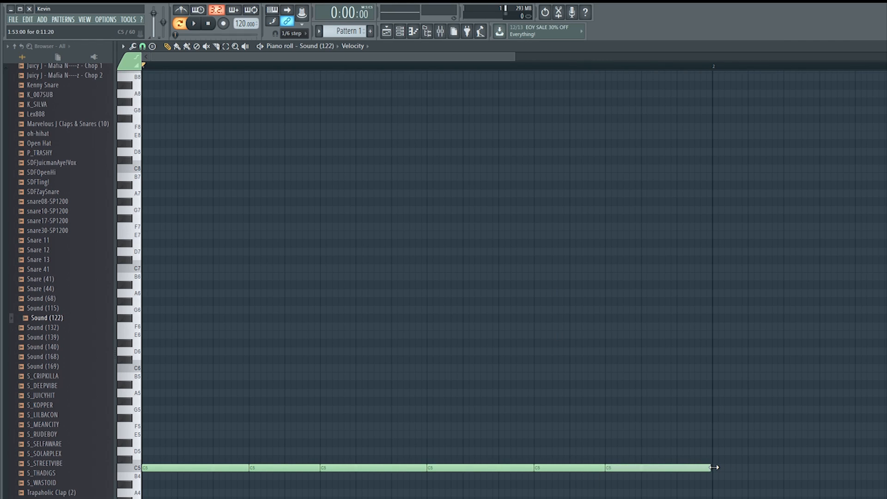
- With the pattern playing, add a two-step D6 note at step 31, just before the fourth C5 note
{"action": "key", "text": "space"}
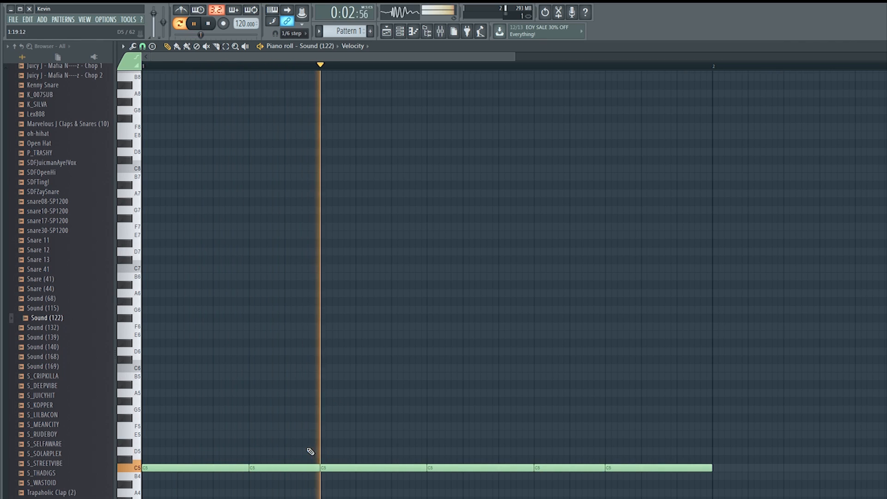
{"action": "left_click", "coordinate": [409, 451]}
{"action": "key", "text": "space"}
{"action": "key", "text": "space"}
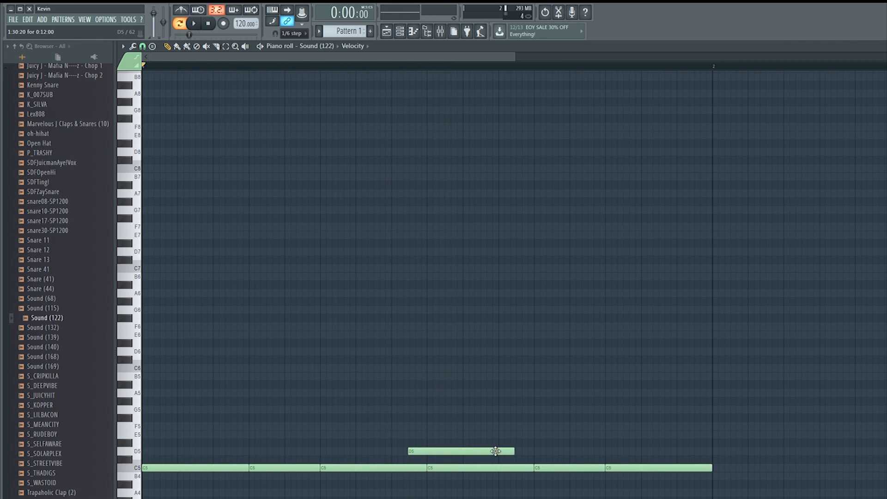
{"action": "left_click_drag", "start_coordinate": [515, 451], "coordinate": [414, 308]}
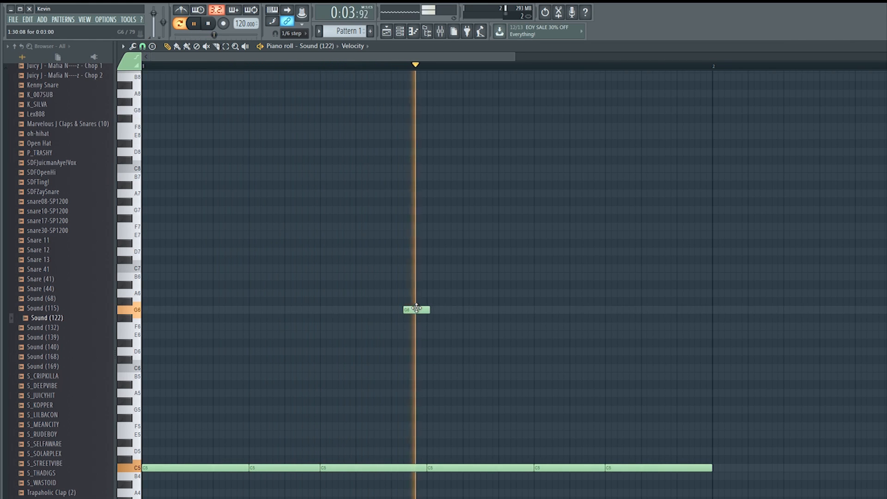
{"action": "left_click_drag", "start_coordinate": [415, 310], "coordinate": [417, 351]}
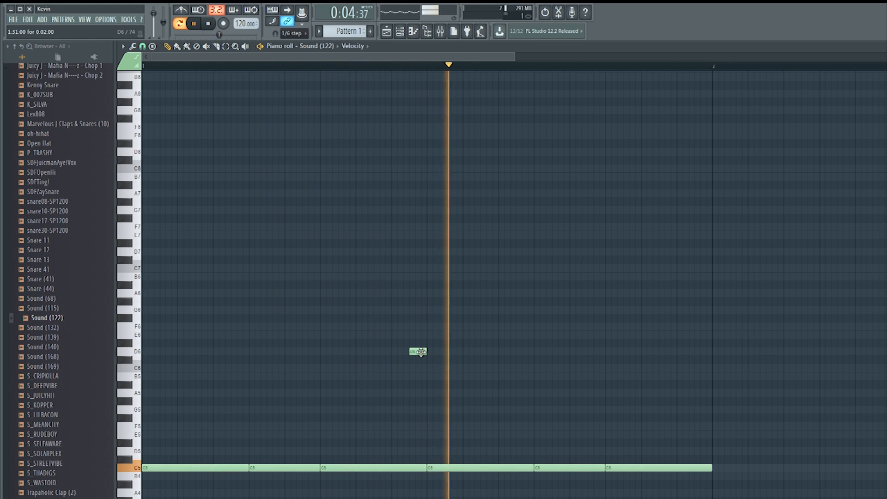
- Add two-step D6 notes at steps 59 and 63, listen to the pattern, and return to the channel rack with playback stopped
{"action": "left_click", "coordinate": [680, 352]}
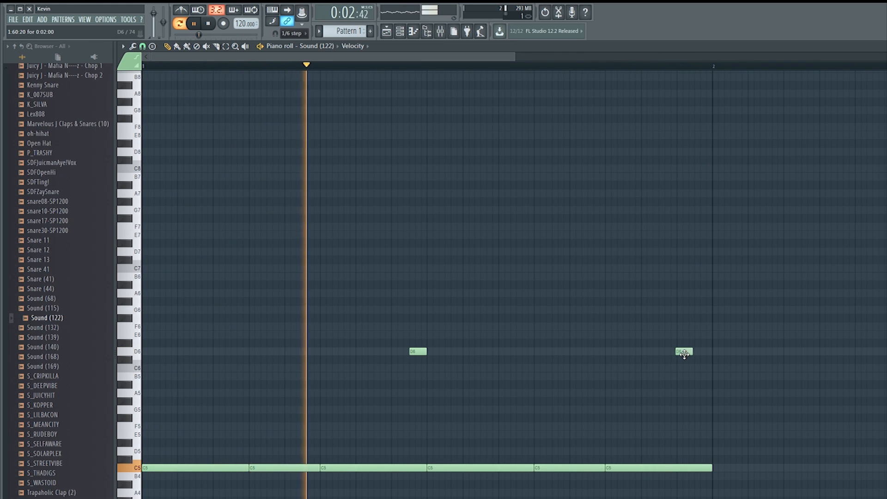
{"action": "left_click_drag", "start_coordinate": [693, 352], "coordinate": [687, 352]}
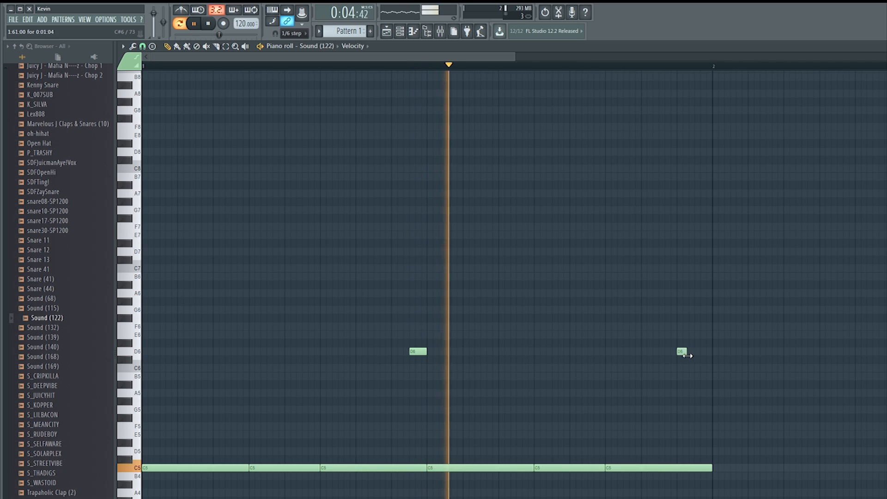
{"action": "left_click", "coordinate": [697, 352]}
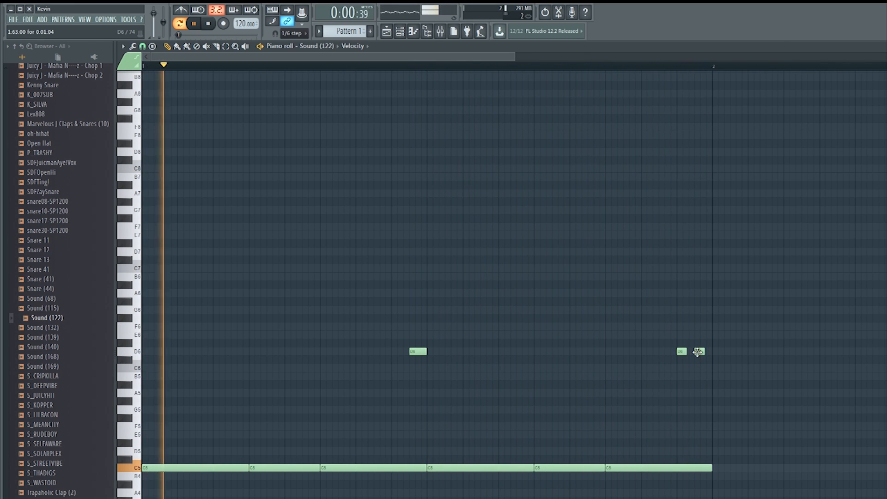
{"action": "left_click_drag", "start_coordinate": [683, 351], "coordinate": [664, 353]}
{"action": "right_click", "coordinate": [664, 352]}
{"action": "left_click", "coordinate": [664, 352]}
{"action": "right_click", "coordinate": [699, 352]}
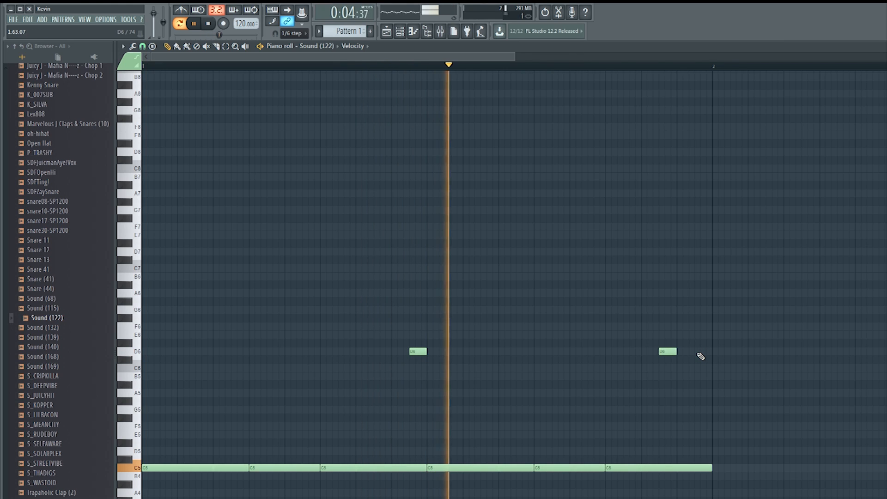
{"action": "left_click", "coordinate": [700, 352]}
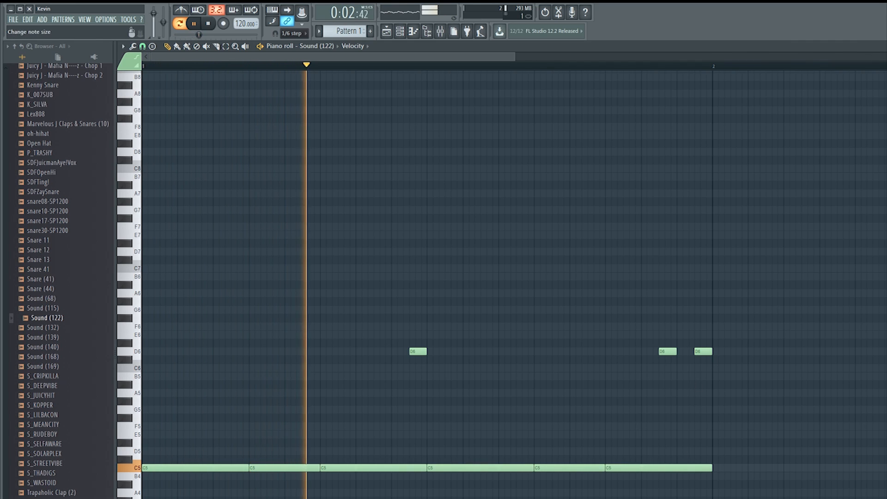
{"action": "key", "text": "F7"}
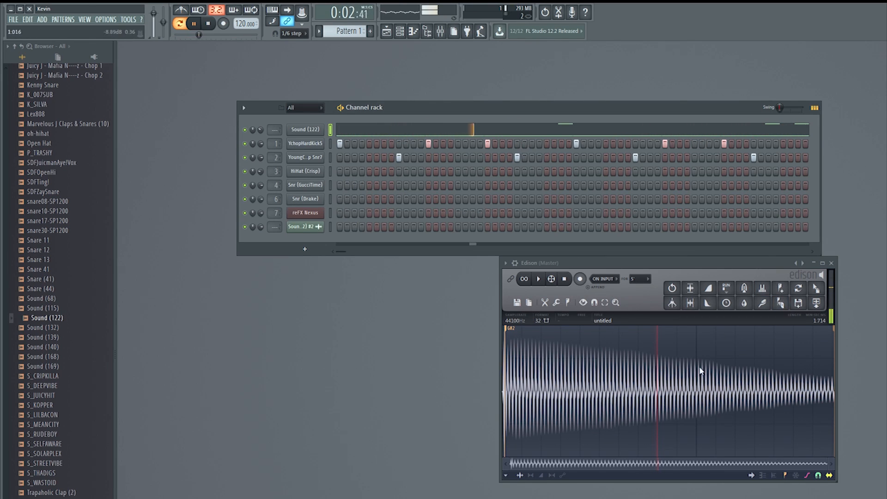
{"action": "key", "text": "space"}
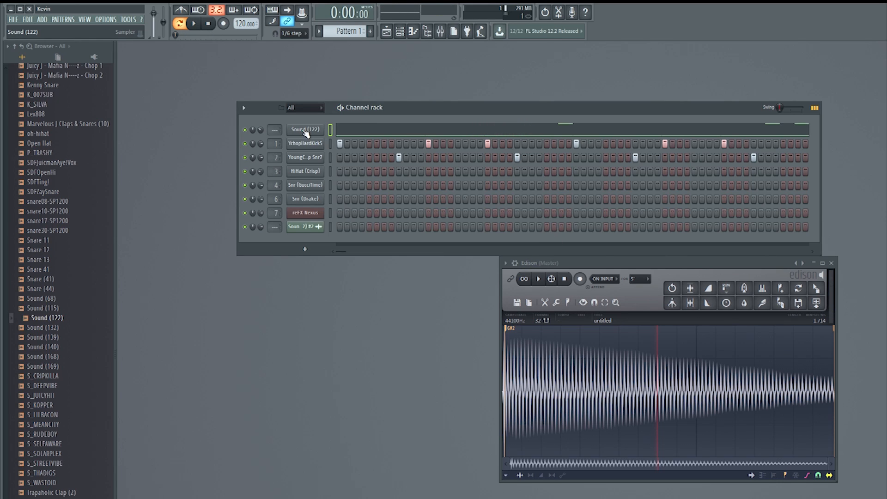
- Try the slide option in the properties of the D6 note at step 31 and switch it back off
{"action": "left_click", "coordinate": [349, 134]}
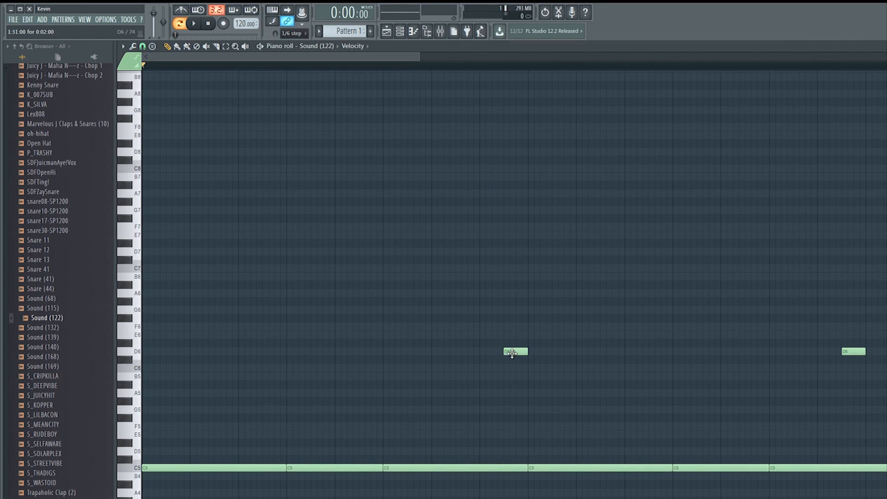
{"action": "double_click", "coordinate": [512, 352]}
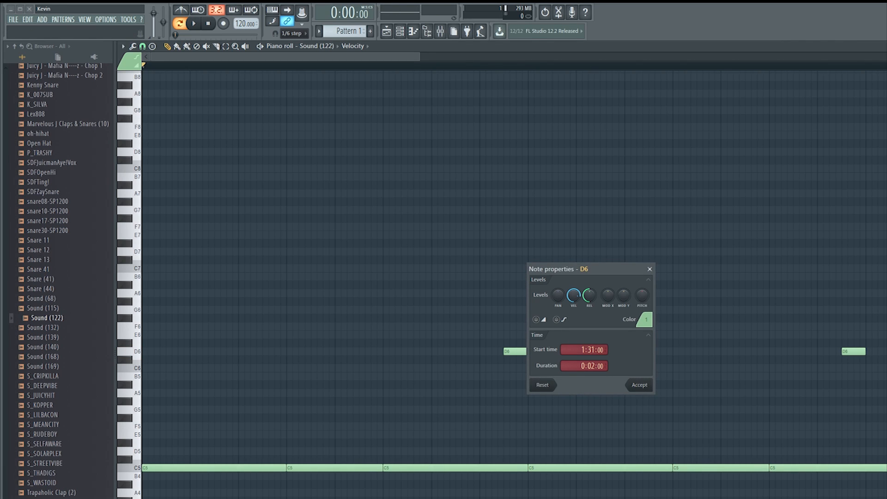
{"action": "left_click", "coordinate": [650, 269]}
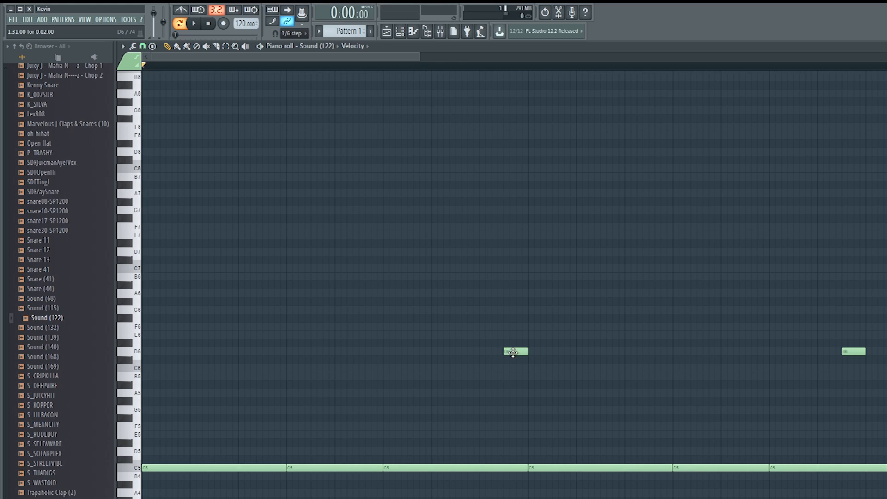
{"action": "double_click", "coordinate": [513, 353]}
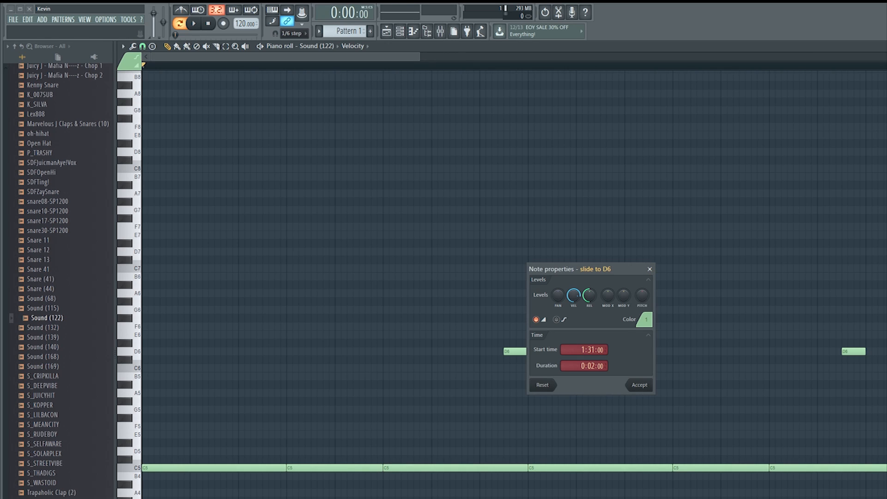
{"action": "left_click", "coordinate": [650, 388]}
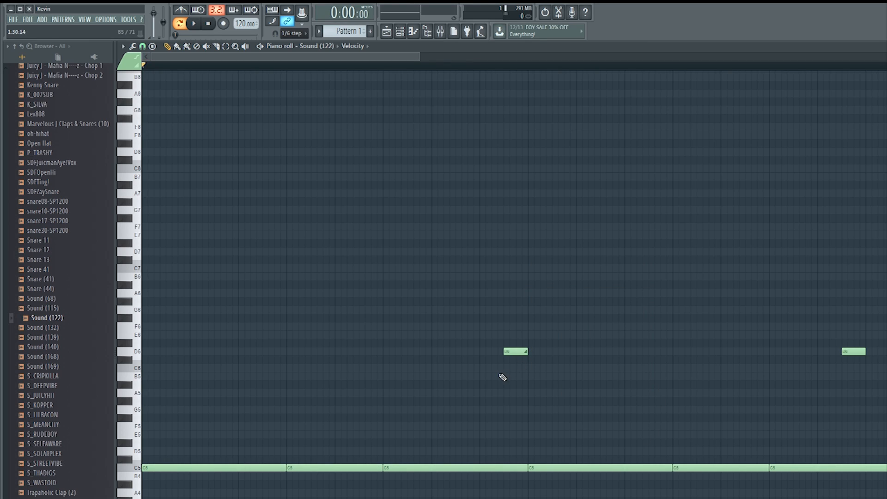
{"action": "double_click", "coordinate": [511, 351]}
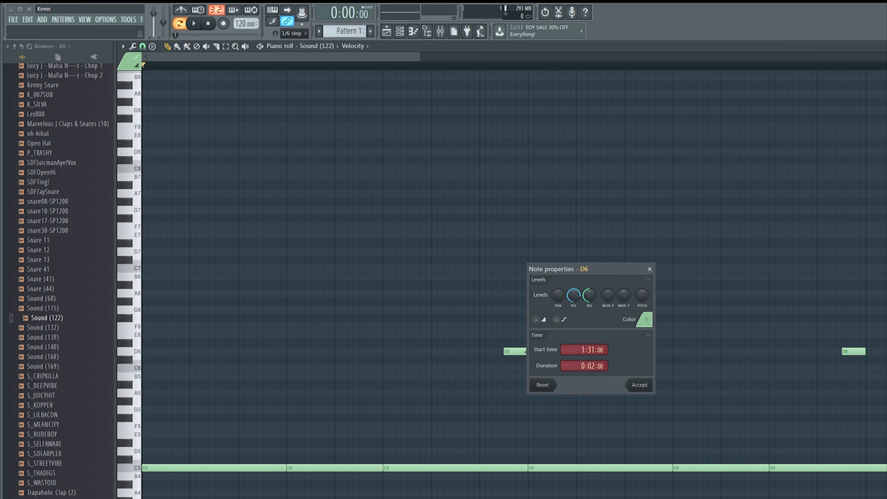
{"action": "left_click", "coordinate": [639, 385]}
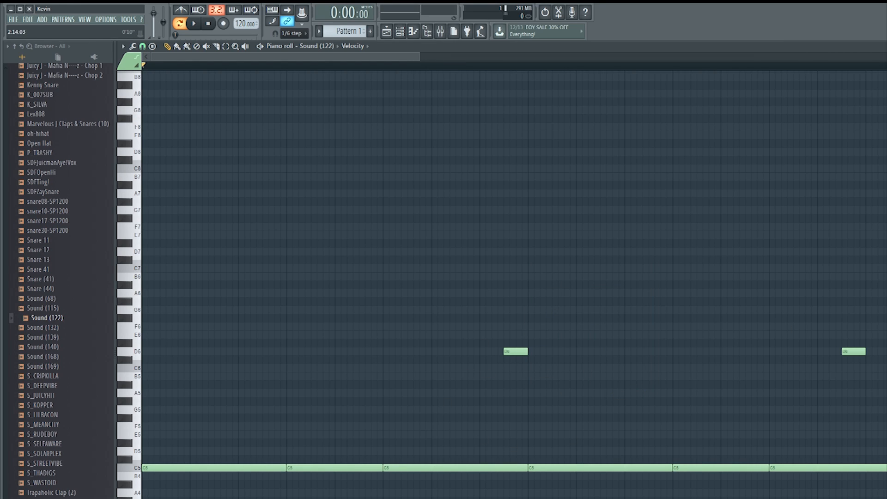
{"action": "key", "text": "Escape"}
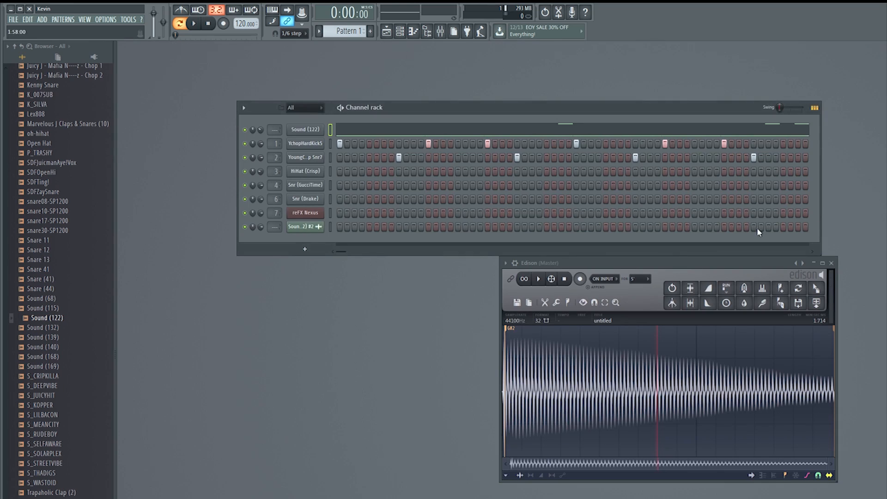
- Audition the YchopHardKick5 and YoungChop Snr7 channels and review the Sound (122) channel's polyphony and portamento settings
{"action": "left_click", "coordinate": [299, 147]}
{"action": "left_click", "coordinate": [300, 147]}
{"action": "left_click", "coordinate": [308, 159]}
{"action": "left_click", "coordinate": [308, 159]}
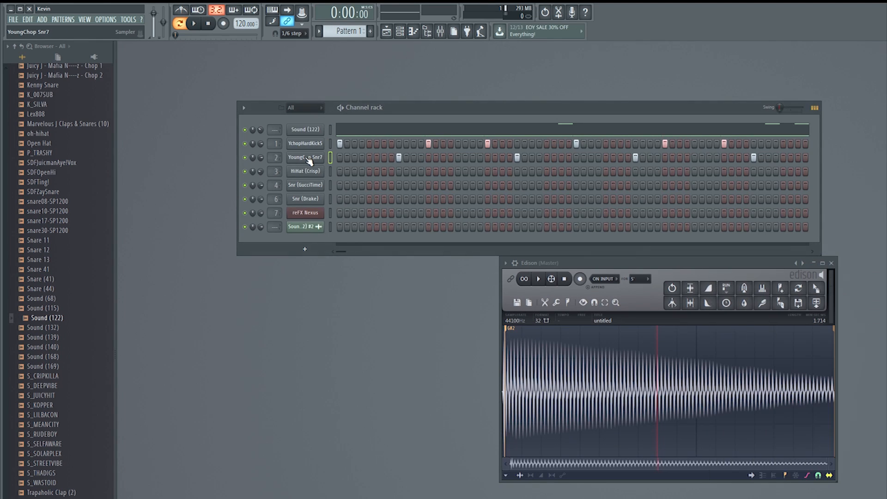
{"action": "left_click", "coordinate": [309, 132]}
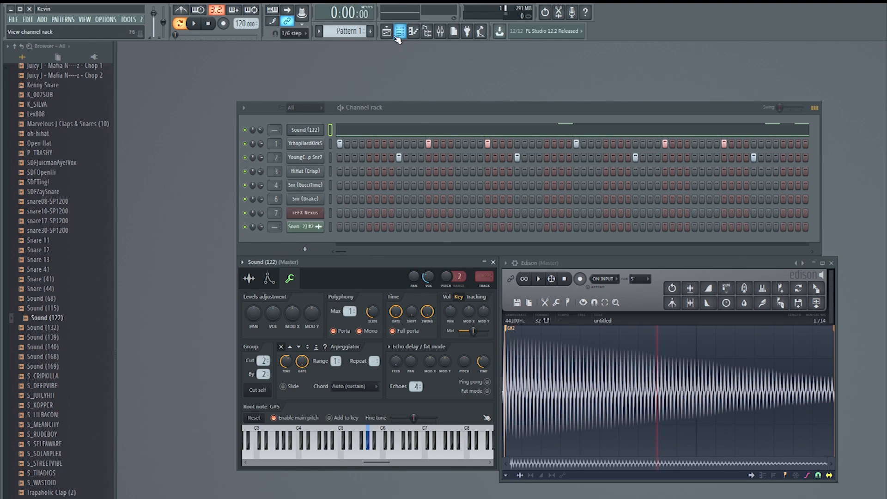
{"action": "left_click", "coordinate": [305, 132]}
{"action": "left_click", "coordinate": [311, 130]}
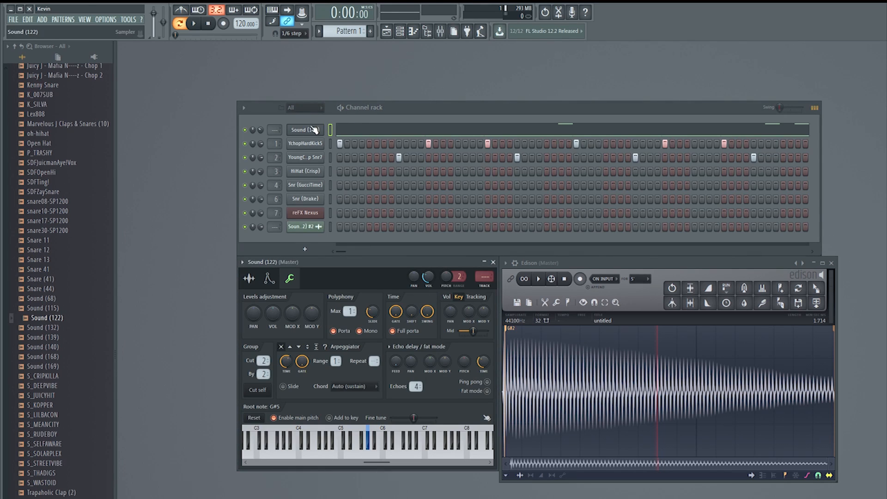
- Route the Sound (122) channel to mixer track Insert 3
{"action": "left_click", "coordinate": [441, 31]}
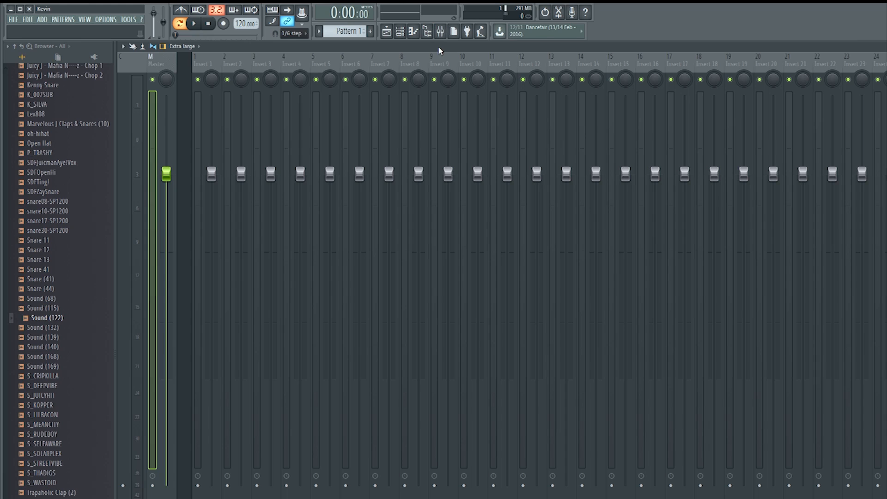
{"action": "left_click", "coordinate": [257, 66]}
{"action": "left_click", "coordinate": [245, 65]}
{"action": "left_click", "coordinate": [270, 62]}
{"action": "left_click", "coordinate": [387, 31]}
{"action": "left_click", "coordinate": [387, 31]}
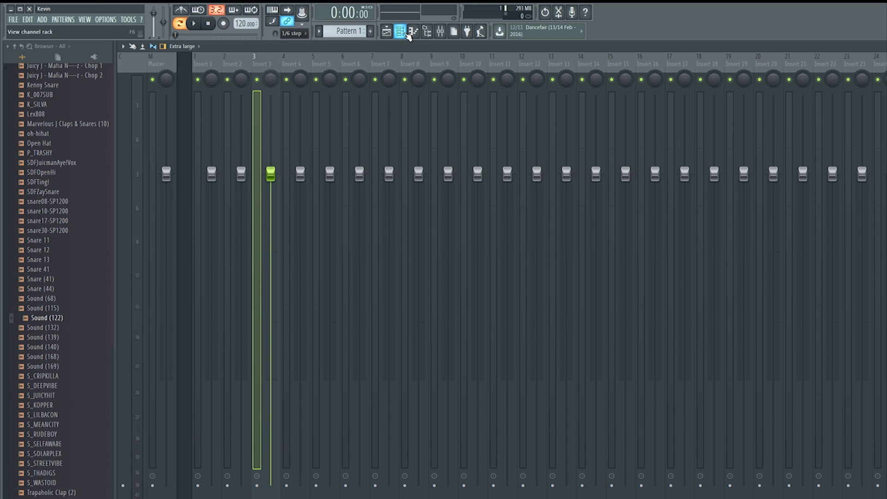
{"action": "left_click", "coordinate": [408, 35]}
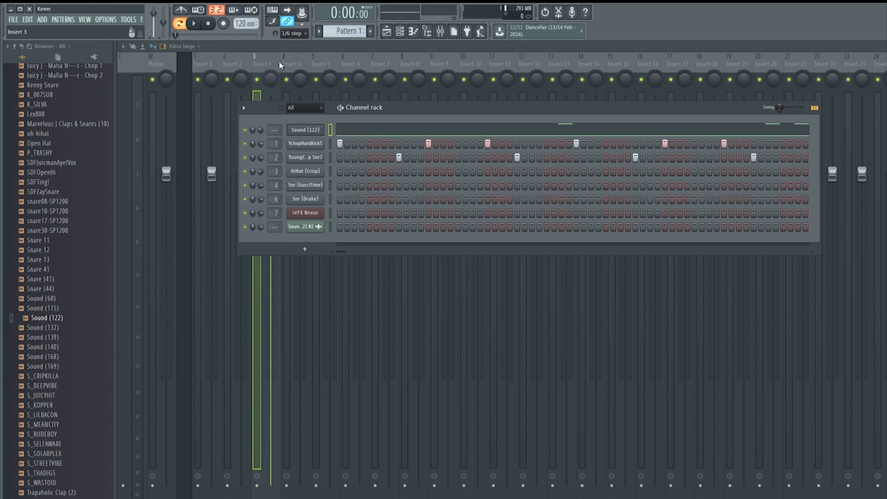
{"action": "right_click", "coordinate": [275, 68]}
{"action": "mouse_move", "coordinate": [323, 107]}
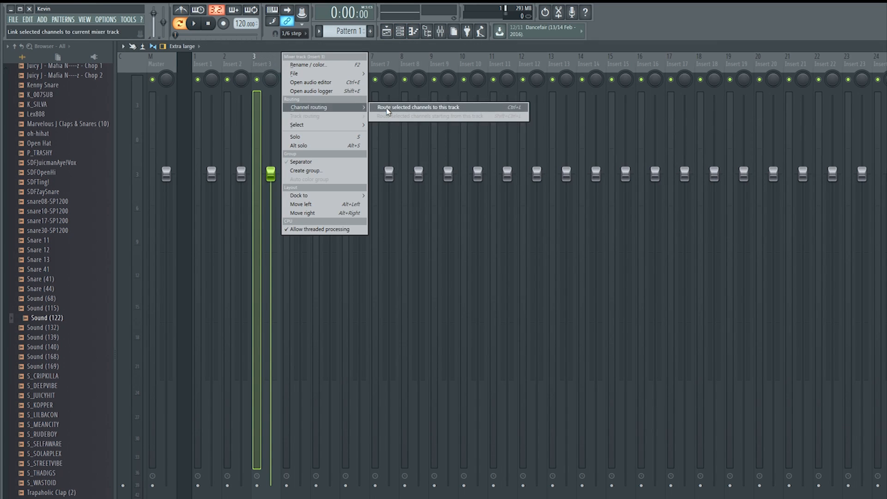
{"action": "left_click", "coordinate": [386, 109]}
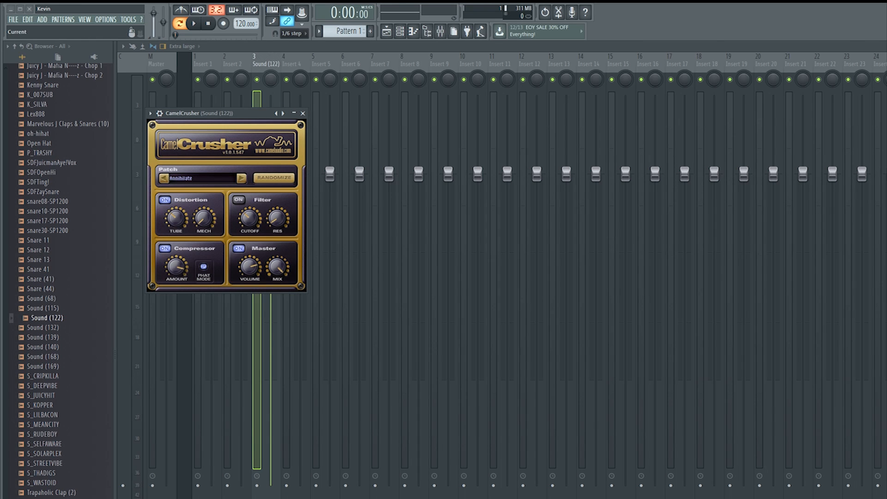
- Look over the CamelCrusher and Effector plugins on the Sound (122) mixer track
{"action": "left_click_drag", "start_coordinate": [219, 113], "coordinate": [514, 249]}
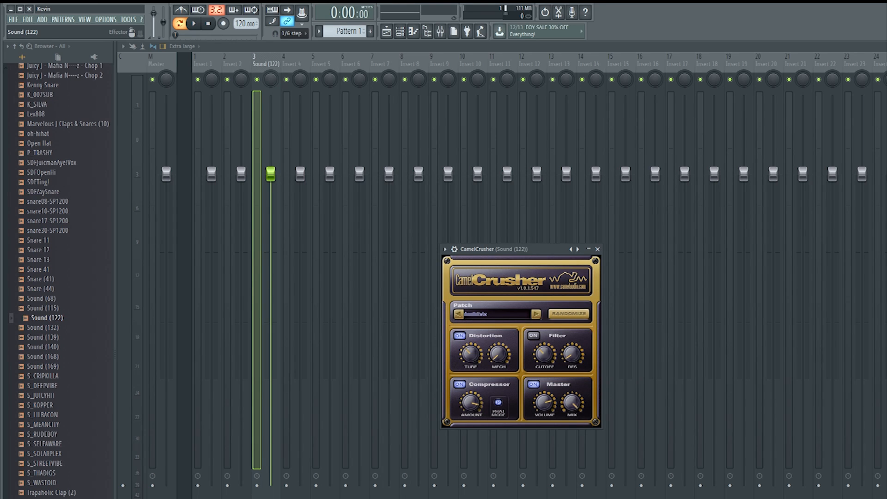
{"action": "left_click", "coordinate": [886, 106]}
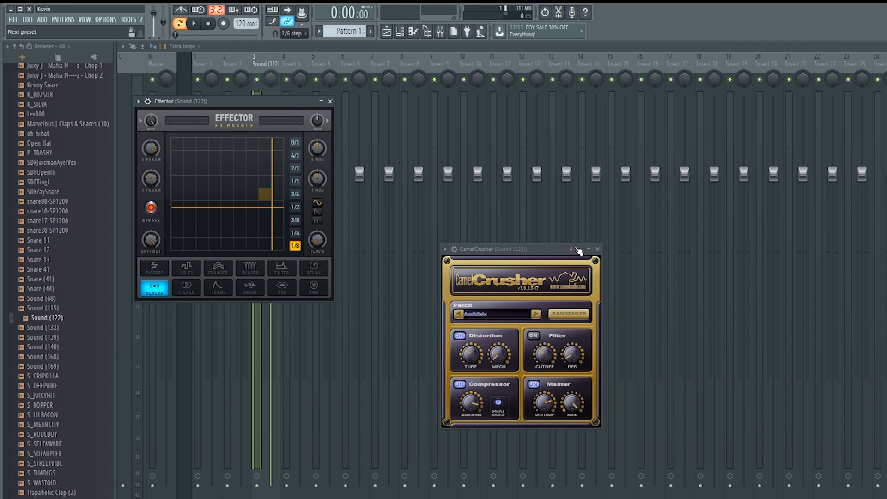
{"action": "left_click", "coordinate": [886, 107]}
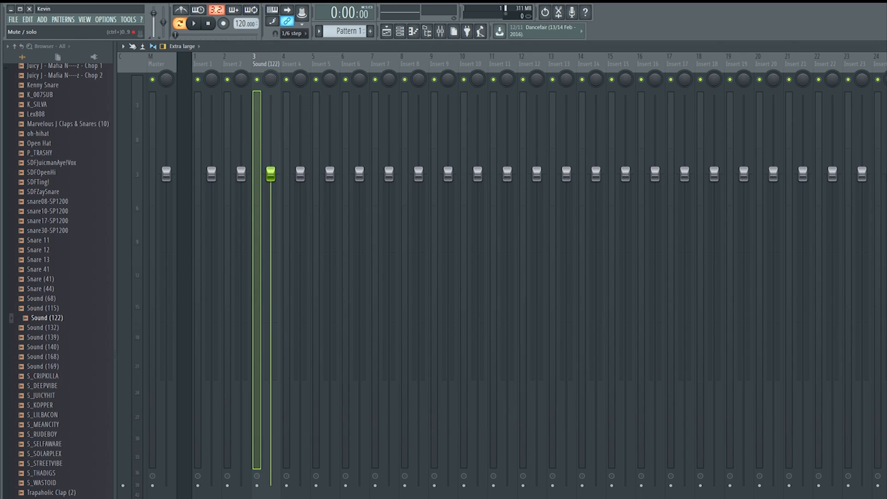
- Open the Effector plugin on the Sound (122) mixer track, switch its bypass off and choose the Distort effect
{"action": "left_click", "coordinate": [886, 108]}
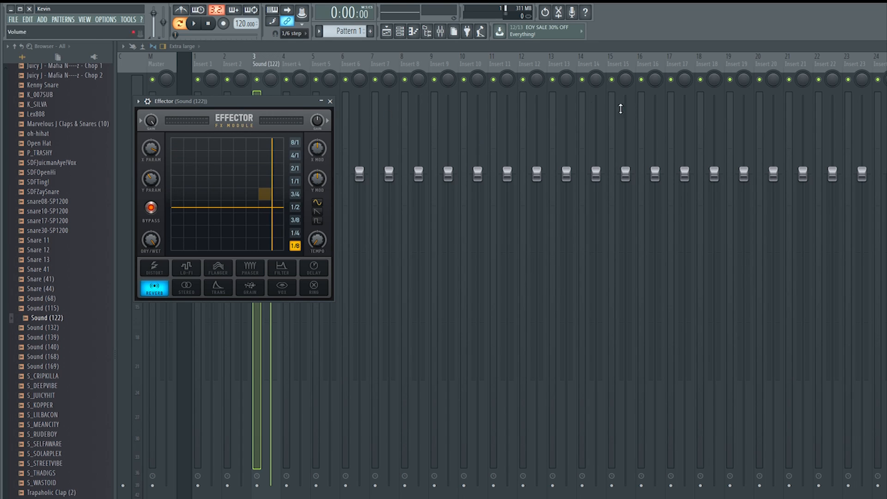
{"action": "left_click_drag", "start_coordinate": [288, 111], "coordinate": [525, 165]}
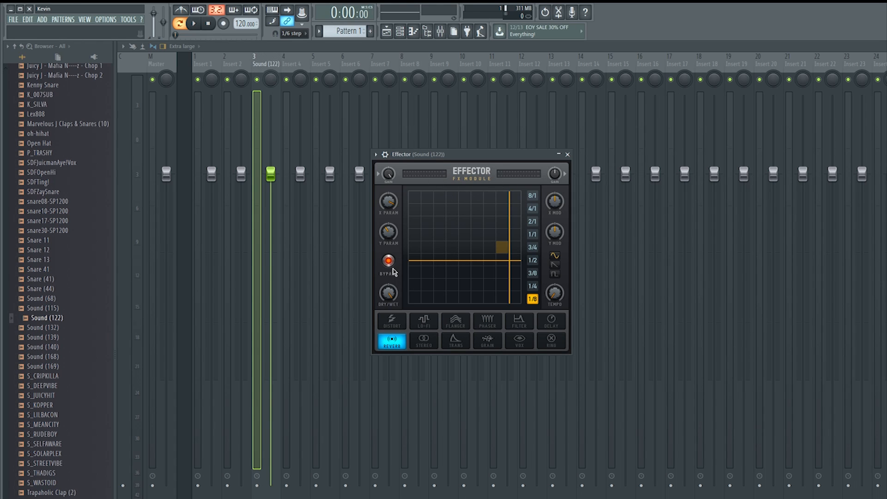
{"action": "left_click", "coordinate": [389, 262]}
{"action": "left_click", "coordinate": [389, 324]}
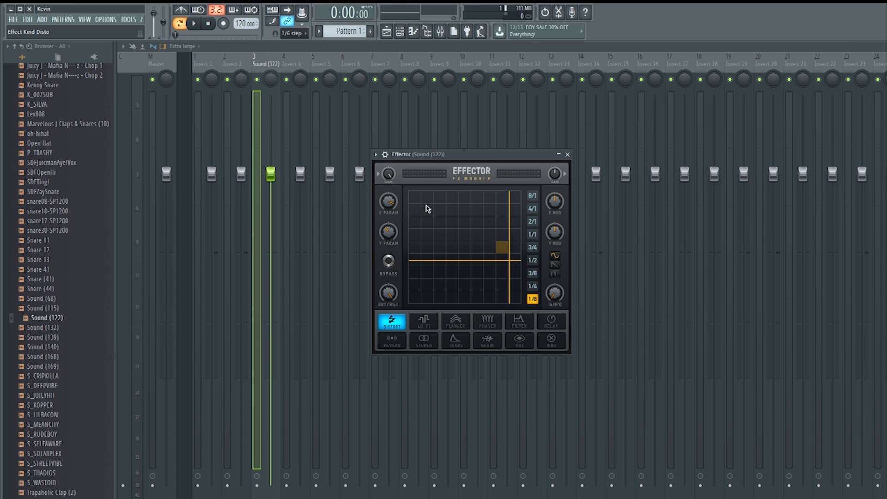
- Tune the Effector's distortion by ear during playback, keeping both parameters low with X at about 10.3, and close the plugin
{"action": "key", "text": "space"}
{"action": "left_click_drag", "start_coordinate": [462, 259], "coordinate": [420, 283]}
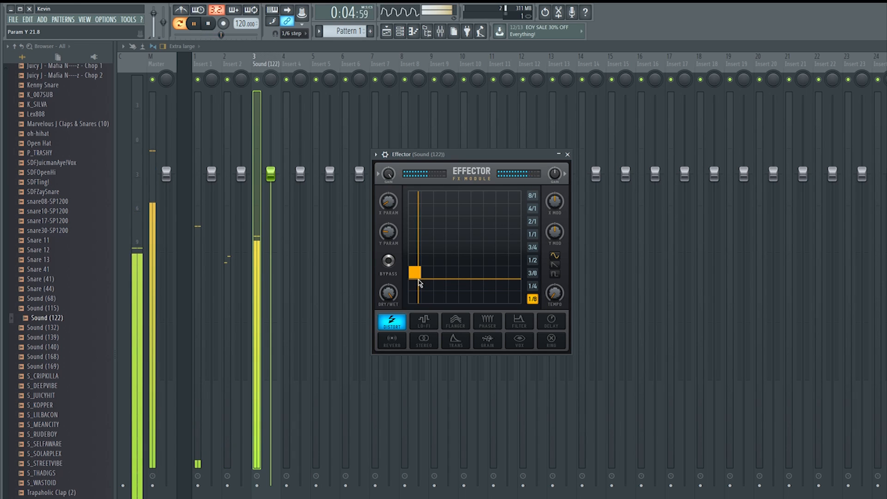
{"action": "left_click_drag", "start_coordinate": [420, 283], "coordinate": [420, 279]}
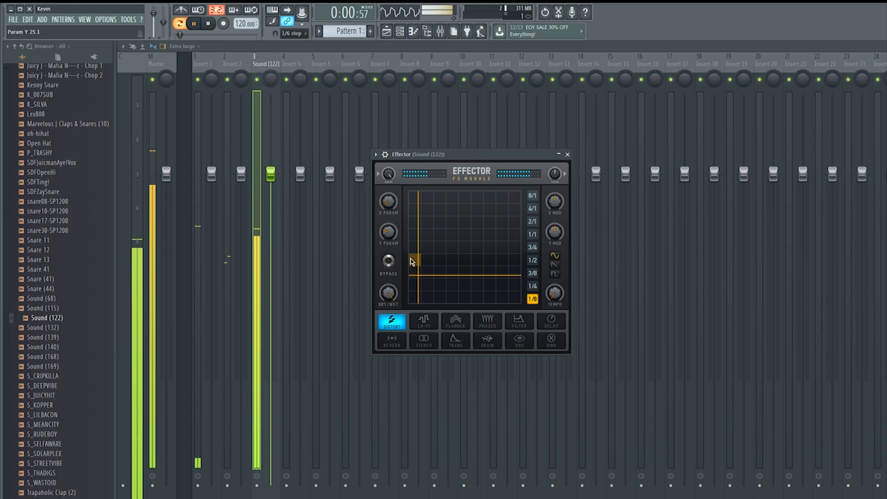
{"action": "left_click_drag", "start_coordinate": [413, 279], "coordinate": [421, 271]}
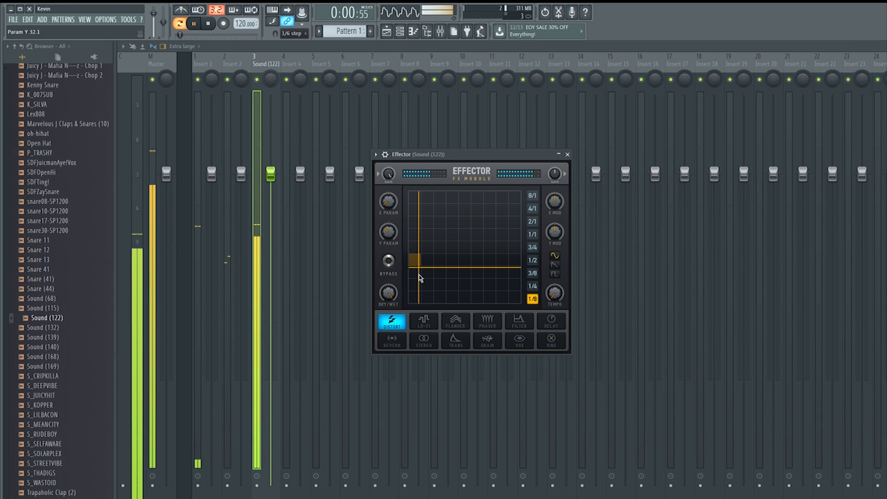
{"action": "left_click_drag", "start_coordinate": [421, 277], "coordinate": [422, 287]}
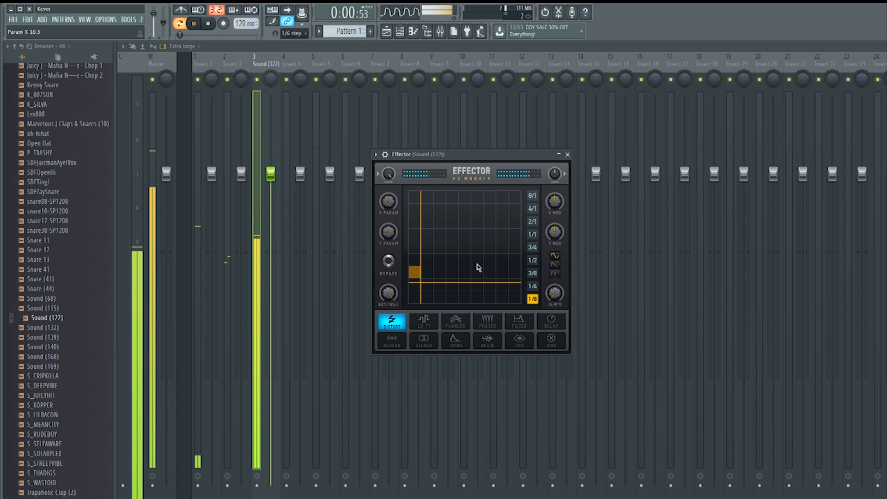
{"action": "key", "text": "space"}
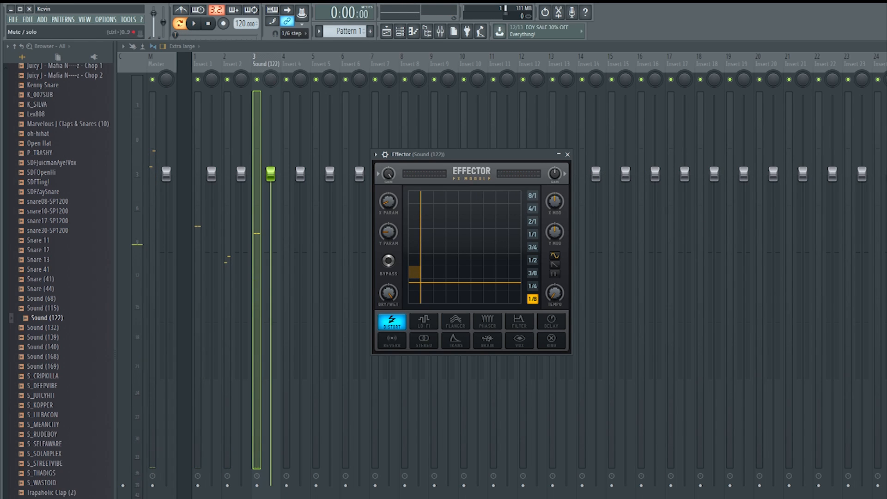
{"action": "left_click", "coordinate": [568, 154]}
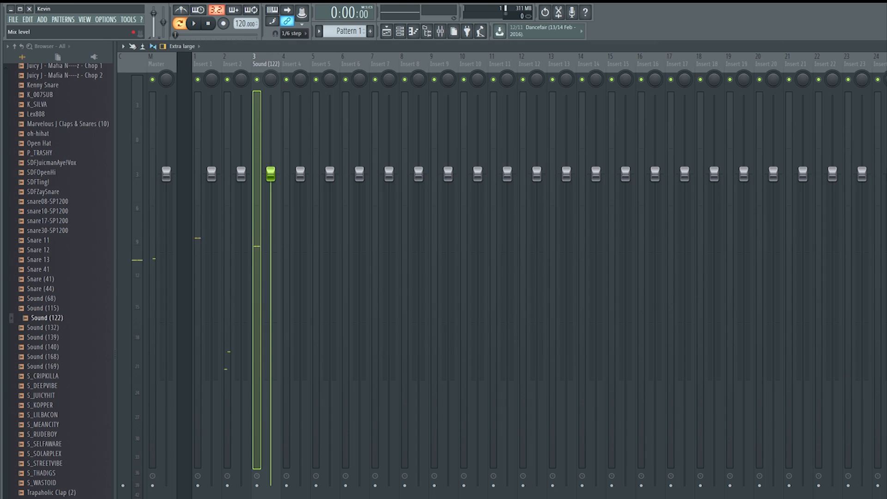
- Audition the bass through CamelCrusher on the Sound (122) track and set its compressor amount to about -11 dB
{"action": "left_click", "coordinate": [883, 108]}
{"action": "left_click", "coordinate": [599, 249]}
{"action": "left_click", "coordinate": [884, 109]}
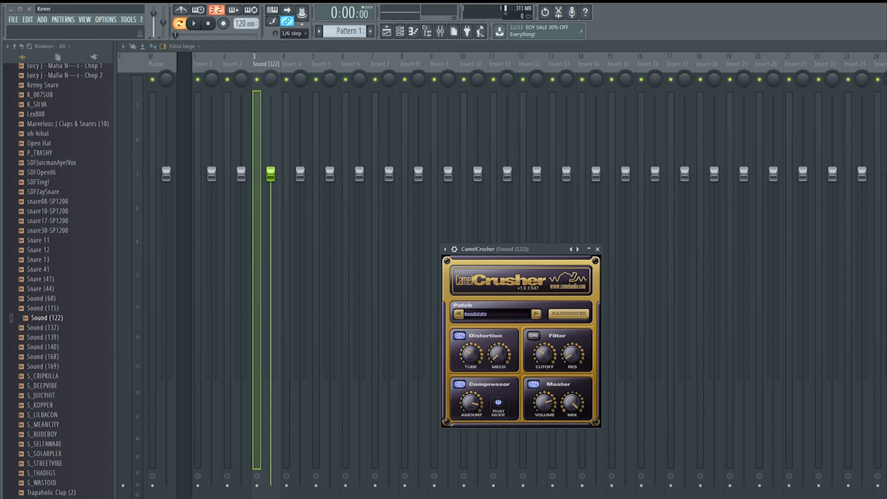
{"action": "left_click_drag", "start_coordinate": [520, 250], "coordinate": [434, 251]}
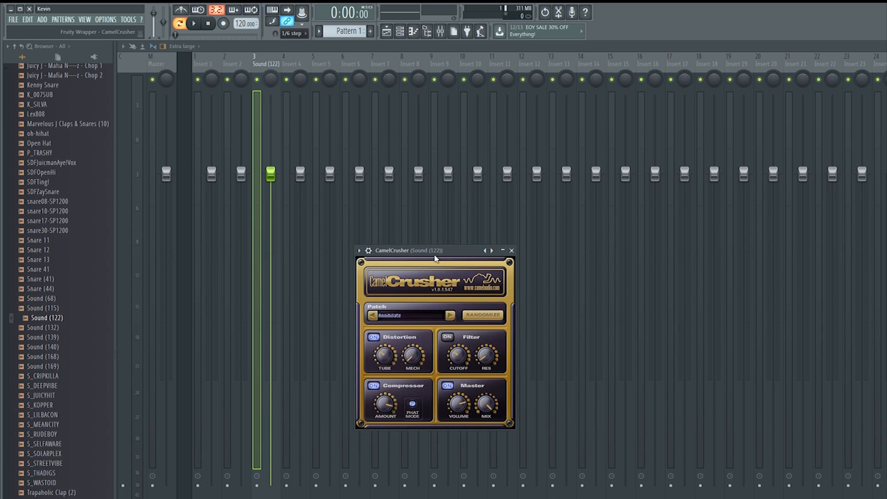
{"action": "key", "text": "space"}
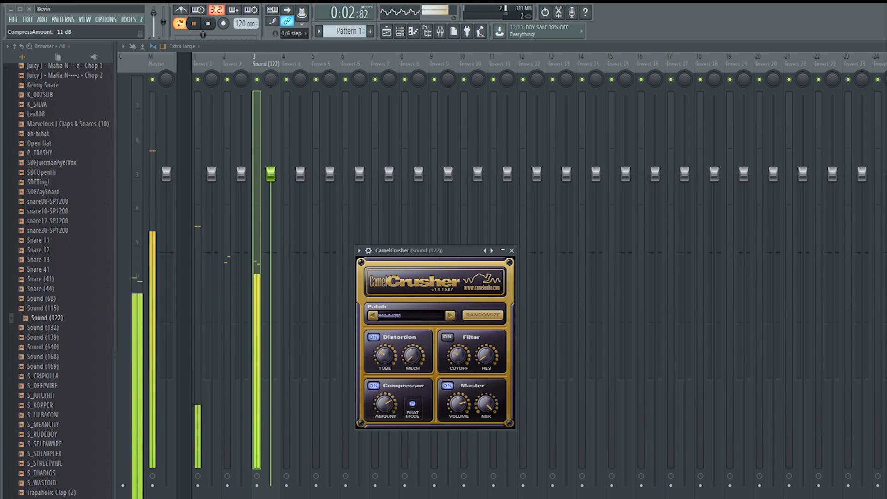
{"action": "left_click", "coordinate": [512, 251]}
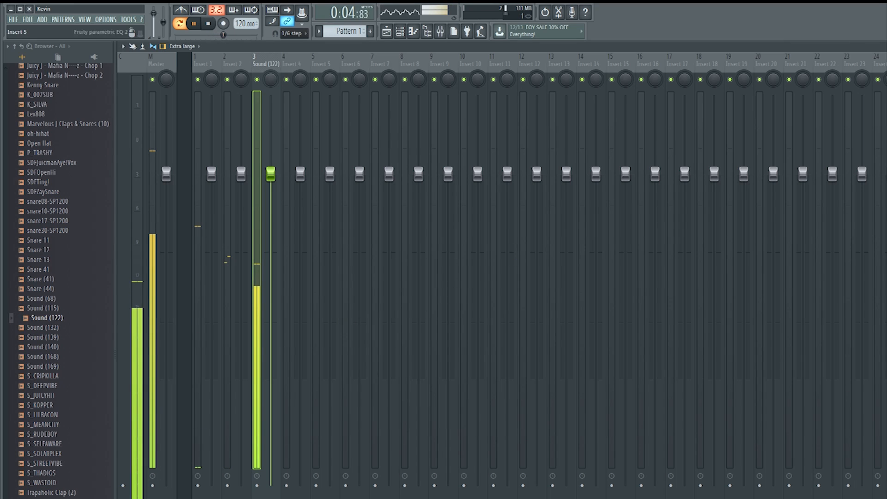
- Go back from the mixer to the channel rack, stop playback and move the Effector window below the rack, over Edison
{"action": "left_click", "coordinate": [390, 36]}
{"action": "left_click", "coordinate": [390, 36]}
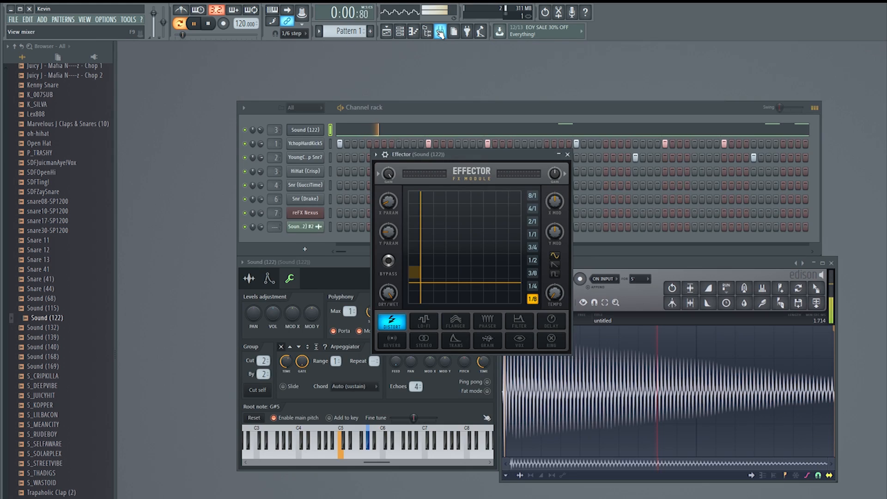
{"action": "left_click", "coordinate": [437, 118]}
{"action": "key", "text": "space"}
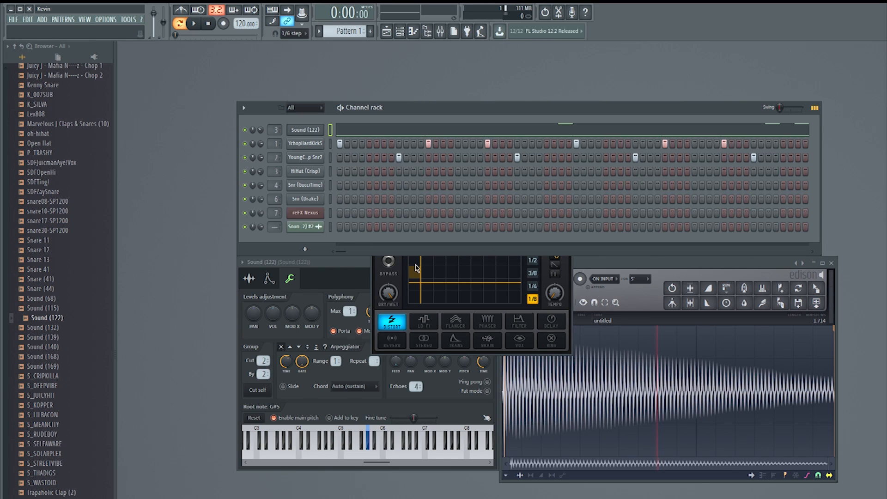
{"action": "left_click", "coordinate": [379, 279]}
{"action": "left_click_drag", "start_coordinate": [457, 156], "coordinate": [615, 284]}
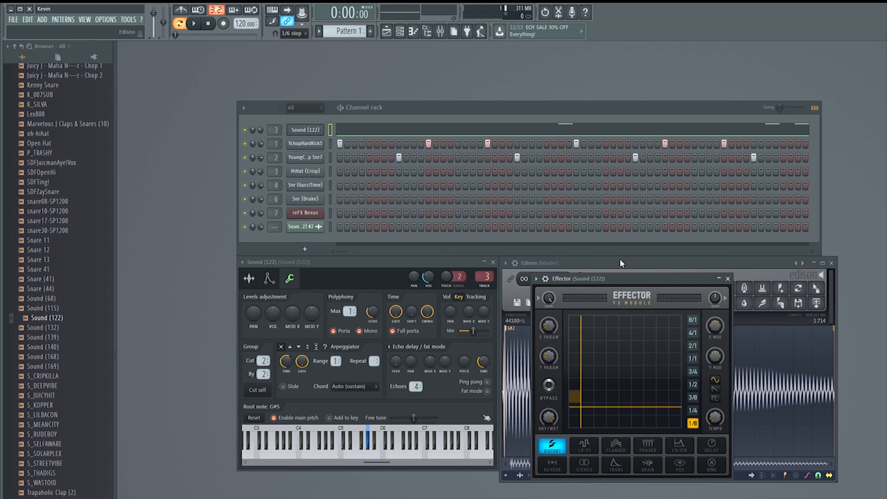
{"action": "left_click_drag", "start_coordinate": [605, 286], "coordinate": [578, 277]}
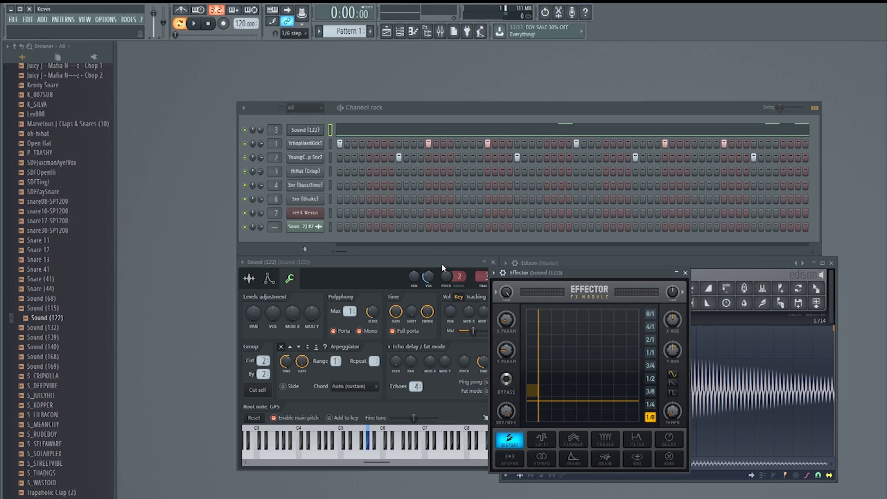